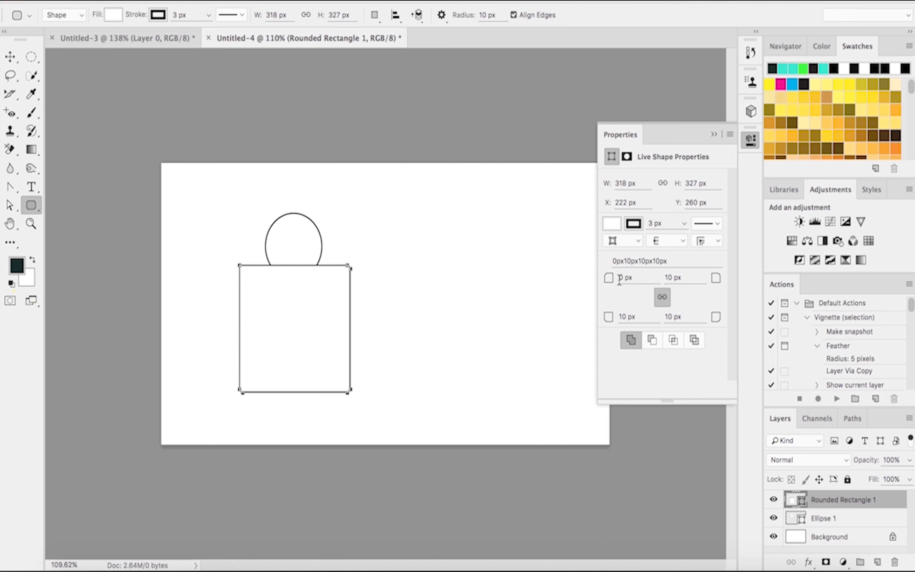
Step: Try rounding the rectangle's corners, then unlink the radii and set both bottom corner radii to 0 px
{"action": "mouse_move", "coordinate": [609, 280]}
{"action": "left_mouse_down"}
{"action": "mouse_move", "coordinate": [636, 283]}
{"action": "mouse_move", "coordinate": [617, 284]}
{"action": "left_mouse_up"}
{"action": "left_click", "coordinate": [663, 296]}
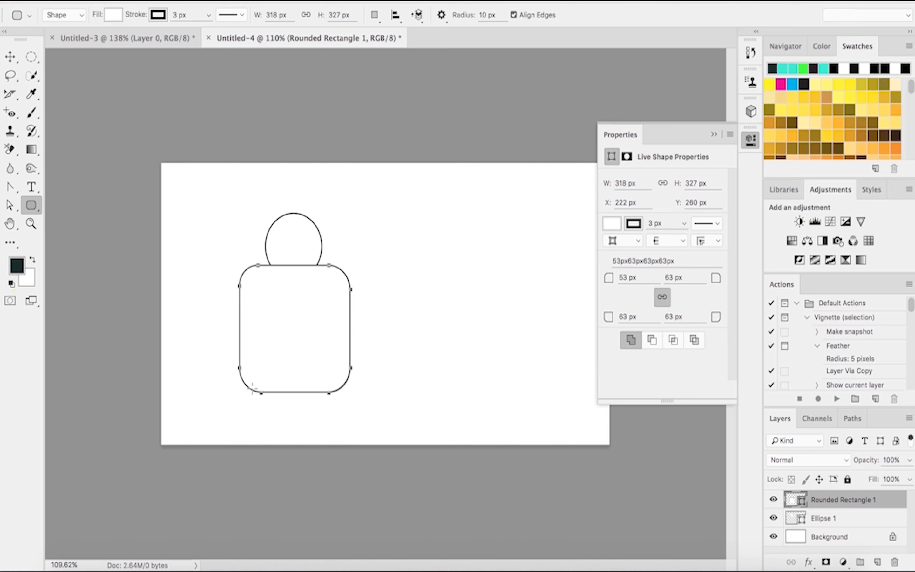
{"action": "left_click", "coordinate": [663, 296]}
{"action": "left_click_drag", "start_coordinate": [608, 316], "coordinate": [563, 321]}
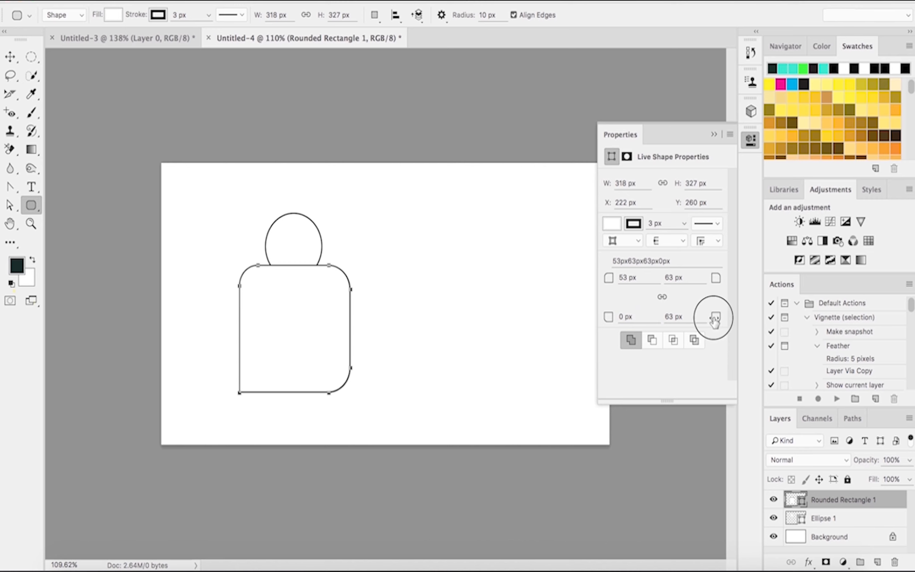
{"action": "left_click_drag", "start_coordinate": [715, 321], "coordinate": [644, 322]}
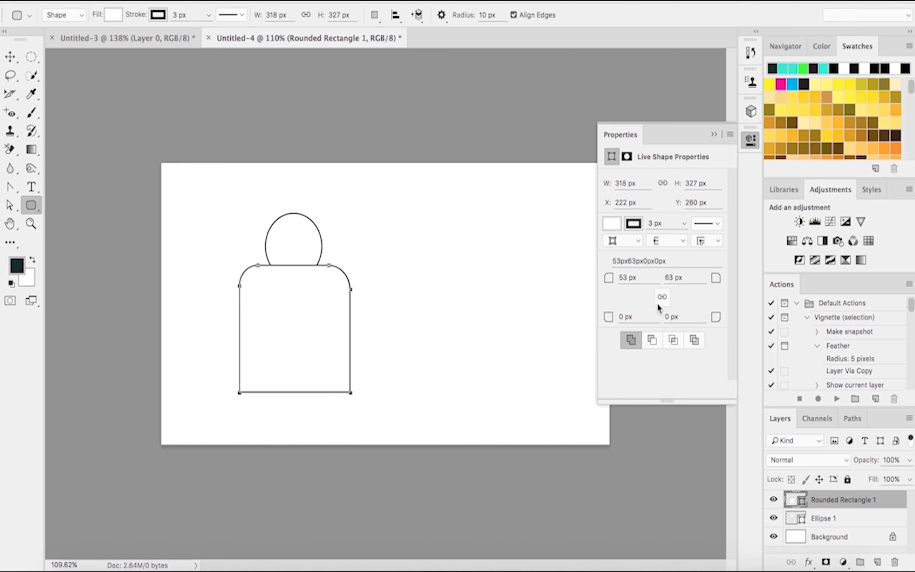
Step: Undo the four corner radius changes
{"action": "key", "text": "super+z"}
{"action": "key", "text": "super+z"}
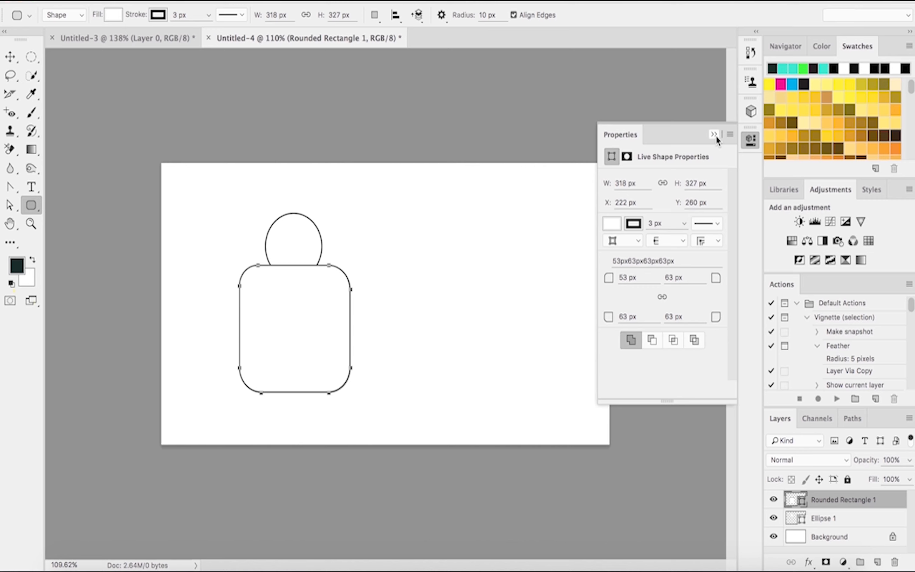
{"action": "key", "text": "super+z"}
{"action": "key", "text": "super+z"}
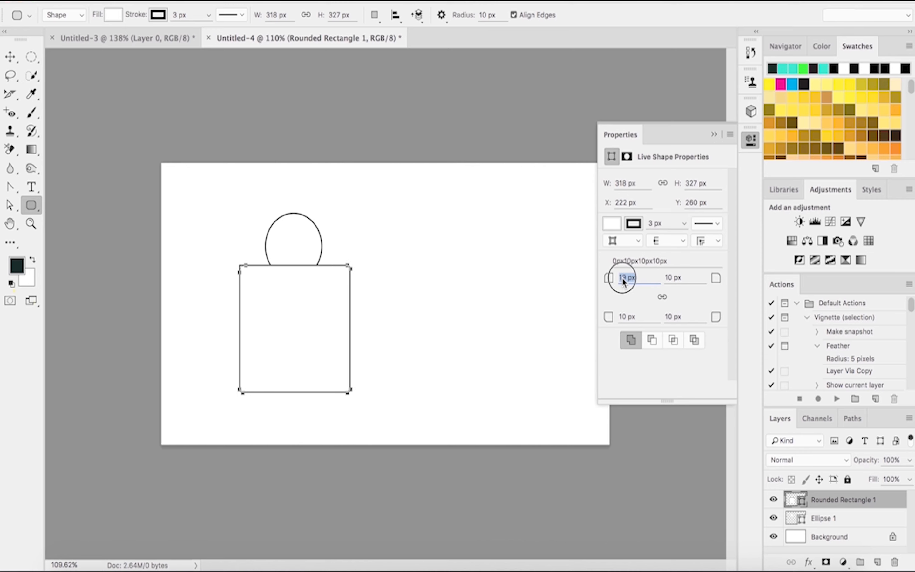
Step: Round the linked rectangle corners to 44 px top-left and 54 px for the other three corners
{"action": "left_click", "coordinate": [662, 297]}
{"action": "left_click_drag", "start_coordinate": [615, 283], "coordinate": [663, 297]}
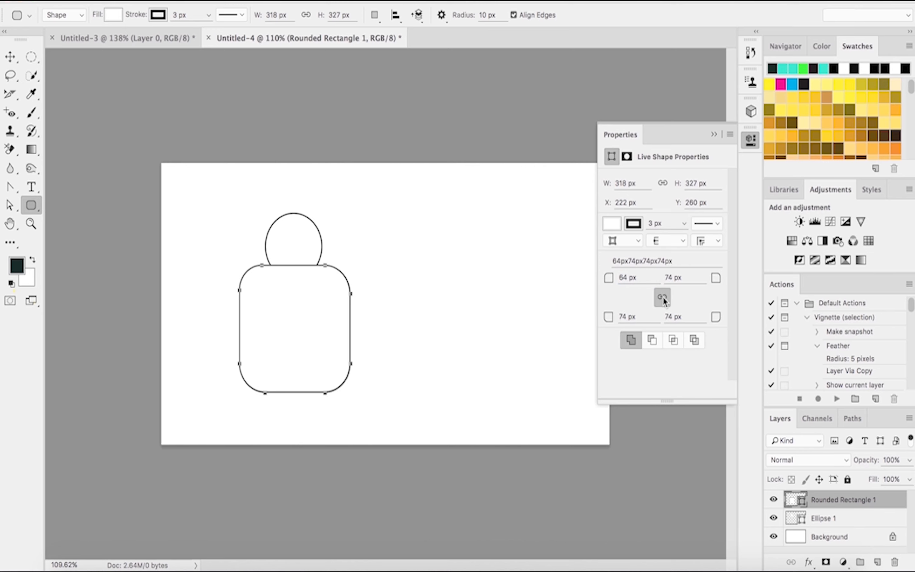
{"action": "left_click_drag", "start_coordinate": [606, 280], "coordinate": [596, 280]}
{"action": "left_click", "coordinate": [714, 134]}
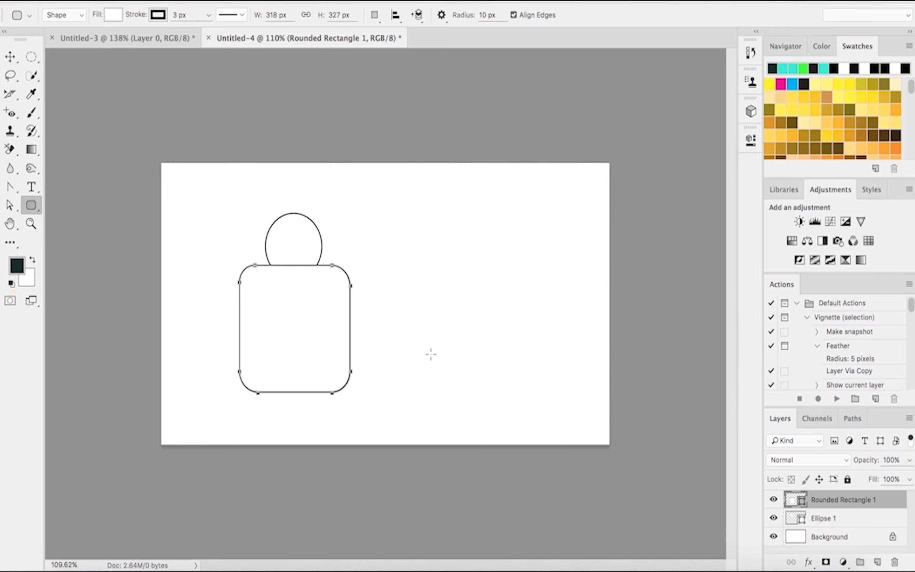
{"action": "left_click", "coordinate": [431, 353]}
{"action": "left_click", "coordinate": [490, 326]}
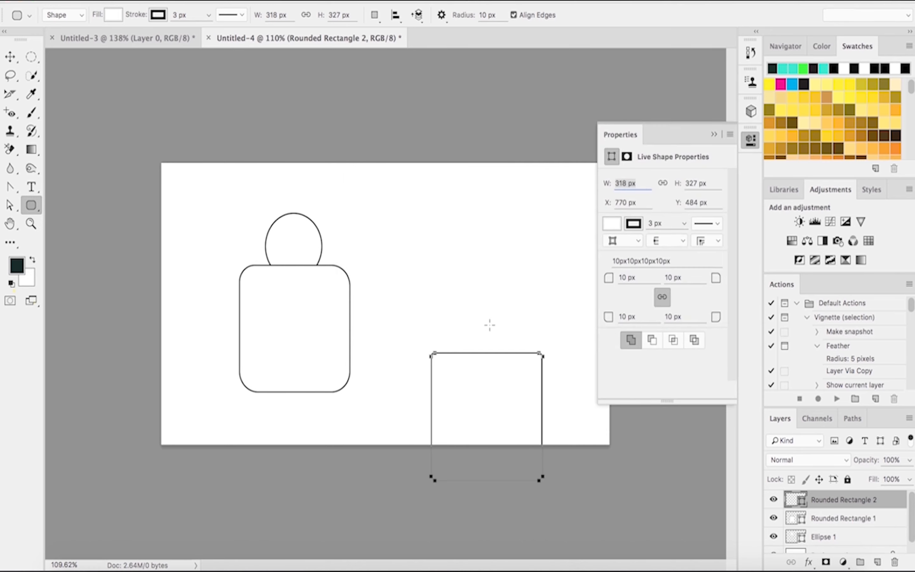
{"action": "key", "text": "ctrl+z"}
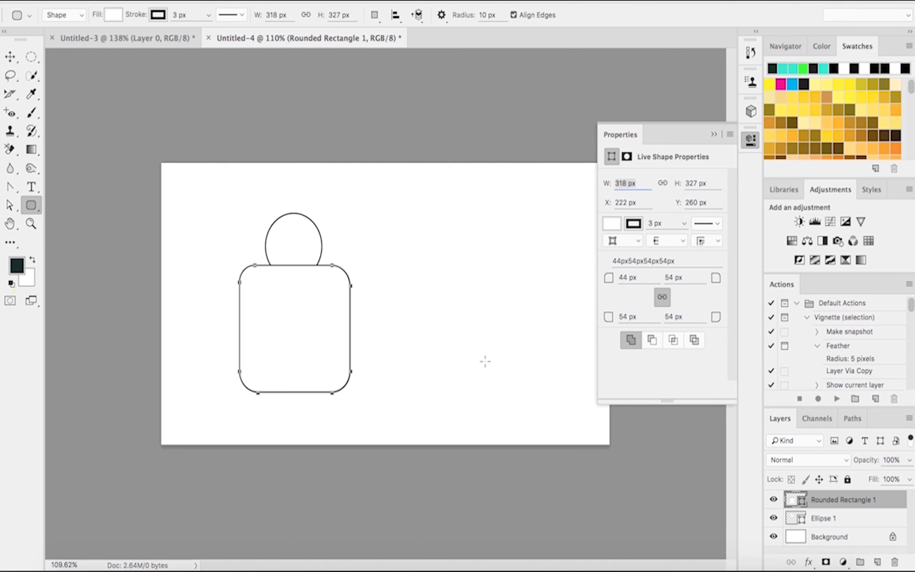
{"action": "left_click", "coordinate": [714, 135]}
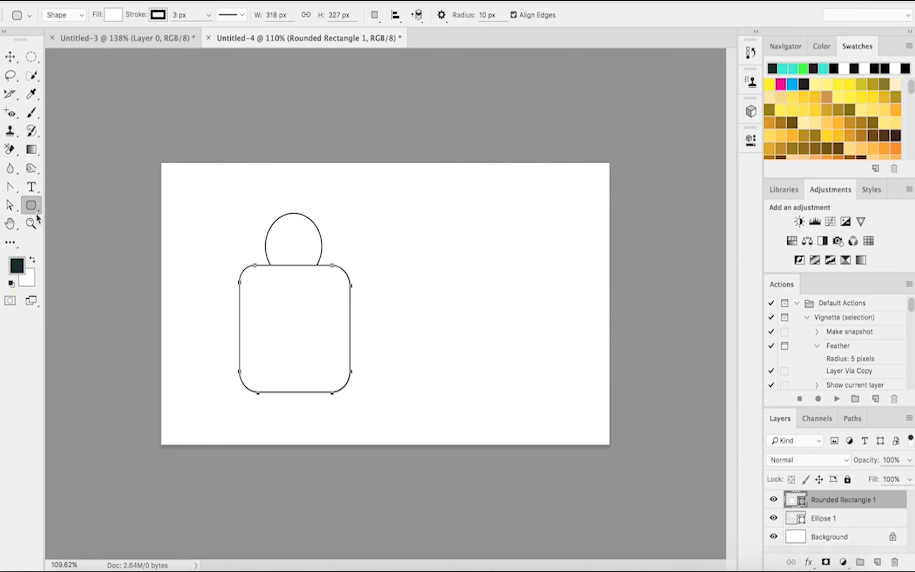
Step: Delete the two anchor points along the rectangle's bottom edge, accepting conversion of the live shape to a regular path
{"action": "left_click", "coordinate": [16, 195]}
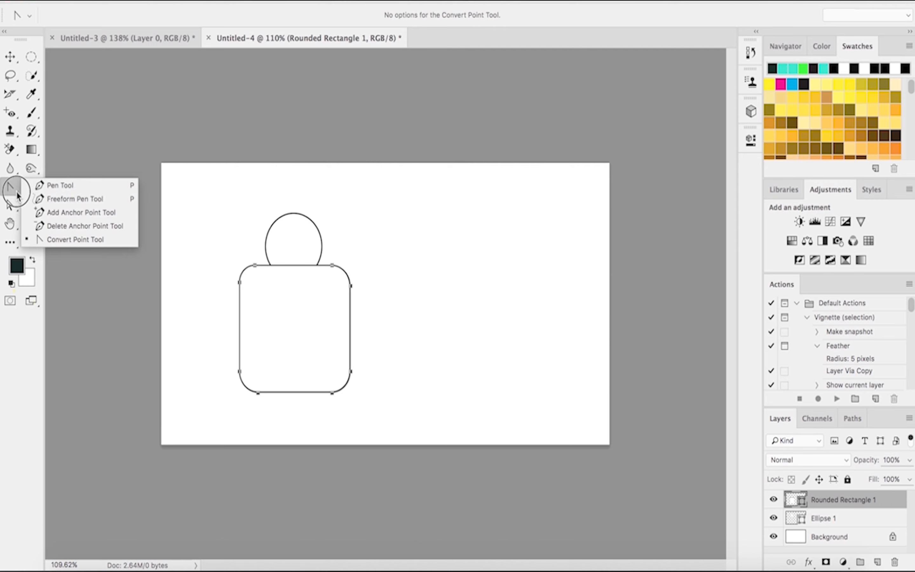
{"action": "left_click", "coordinate": [57, 229]}
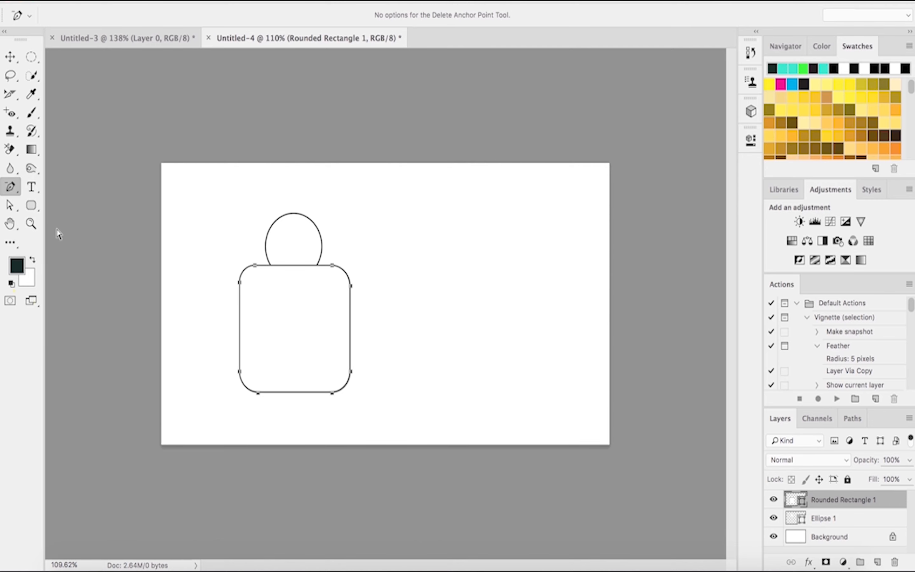
{"action": "left_click", "coordinate": [332, 393]}
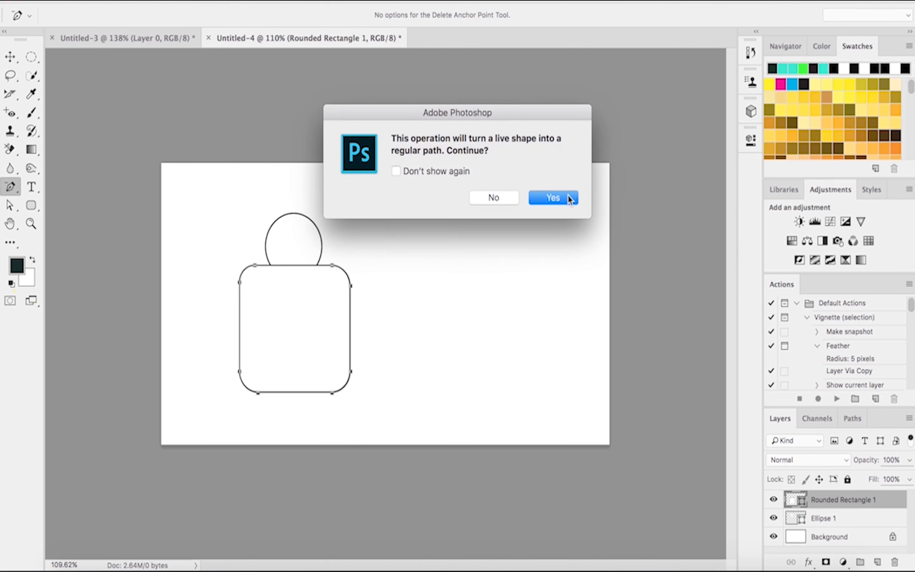
{"action": "left_click", "coordinate": [555, 200]}
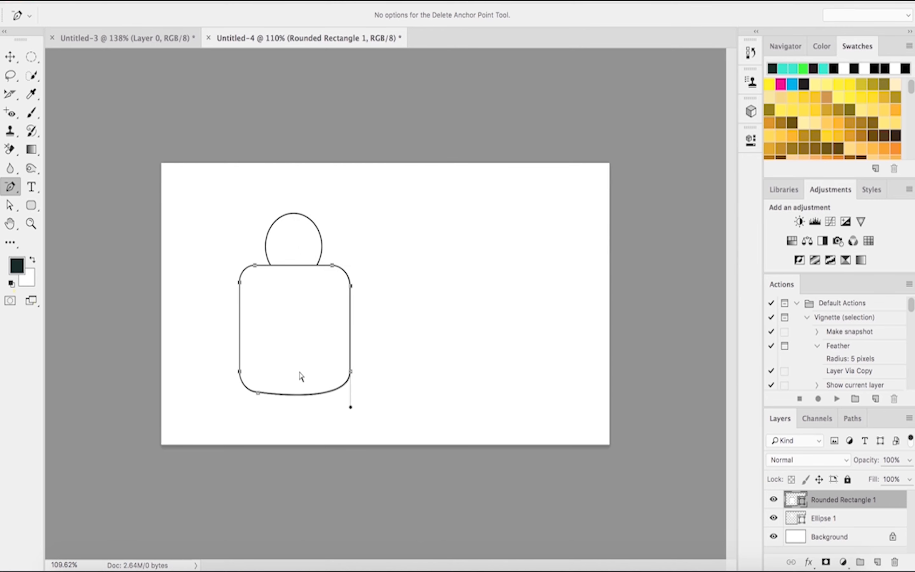
{"action": "left_click", "coordinate": [258, 393]}
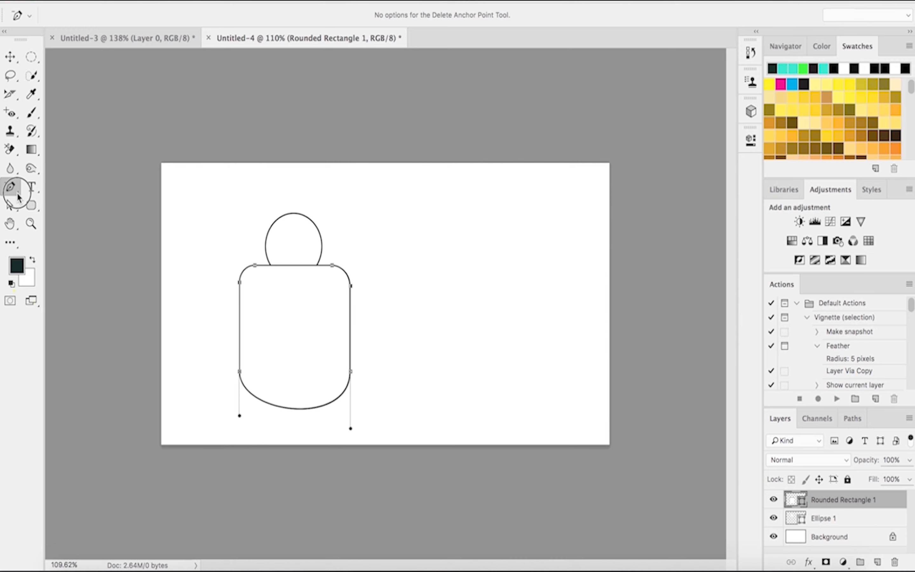
Step: Convert the two lower side anchor points into sharp corners with the Convert Point Tool
{"action": "left_click_drag", "start_coordinate": [10, 186], "coordinate": [63, 243]}
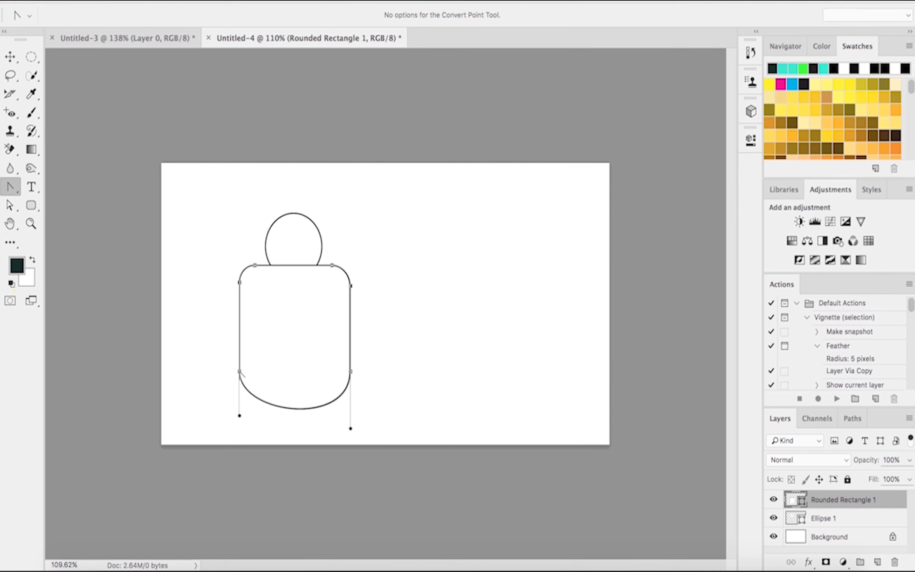
{"action": "left_click", "coordinate": [240, 372]}
{"action": "left_click", "coordinate": [351, 372]}
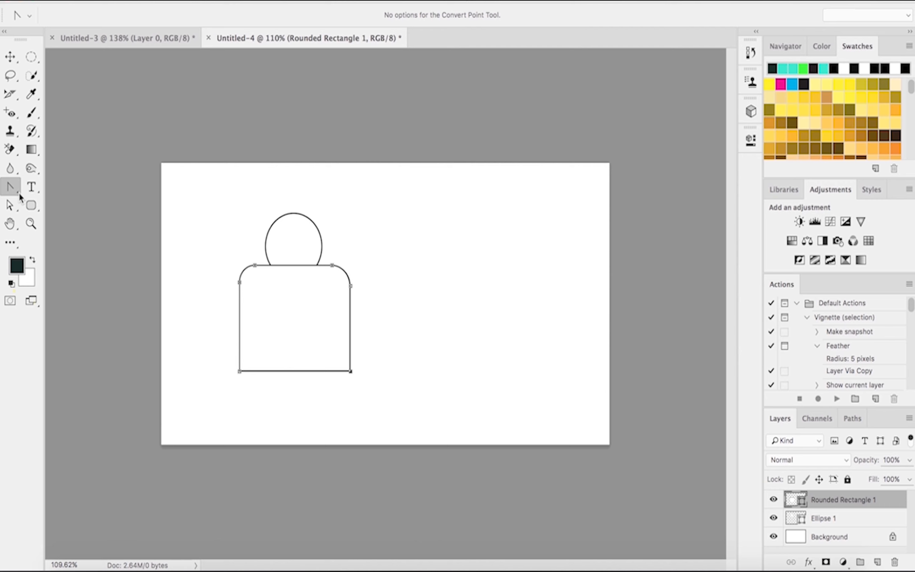
Step: Move the body path slightly down with the Path Selection Tool
{"action": "left_click", "coordinate": [16, 211]}
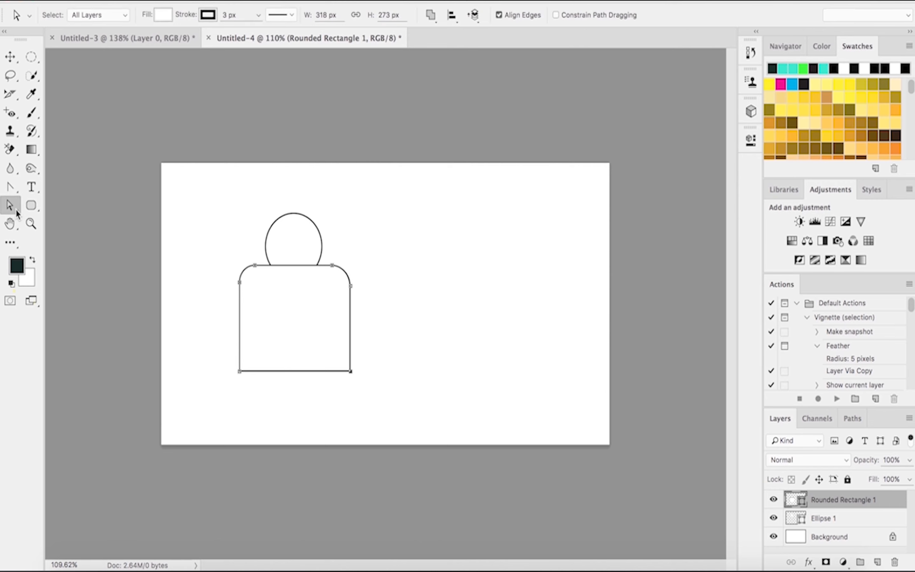
{"action": "left_click", "coordinate": [17, 214]}
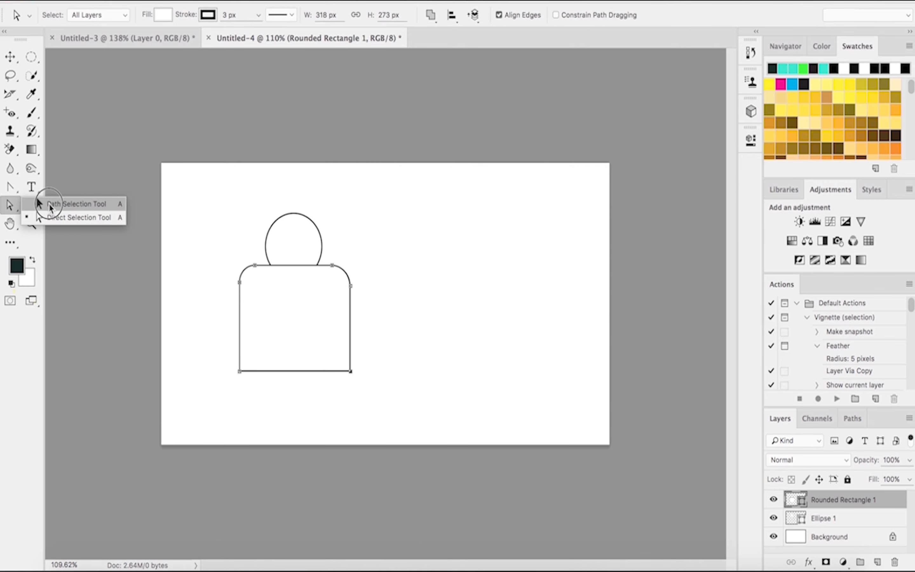
{"action": "left_click", "coordinate": [45, 203]}
{"action": "left_click_drag", "start_coordinate": [241, 370], "coordinate": [240, 376]}
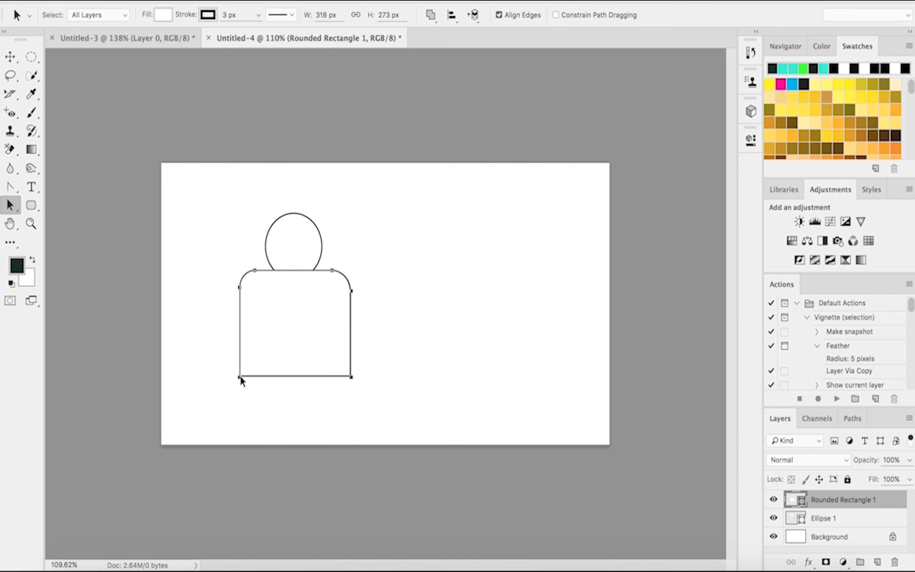
Step: Drag both bottom anchor points down with the Direct Selection Tool to lengthen the body
{"action": "left_click", "coordinate": [17, 211]}
{"action": "left_click", "coordinate": [41, 217]}
{"action": "left_click_drag", "start_coordinate": [238, 377], "coordinate": [240, 395]}
{"action": "left_click", "coordinate": [243, 391]}
{"action": "left_click", "coordinate": [243, 379]}
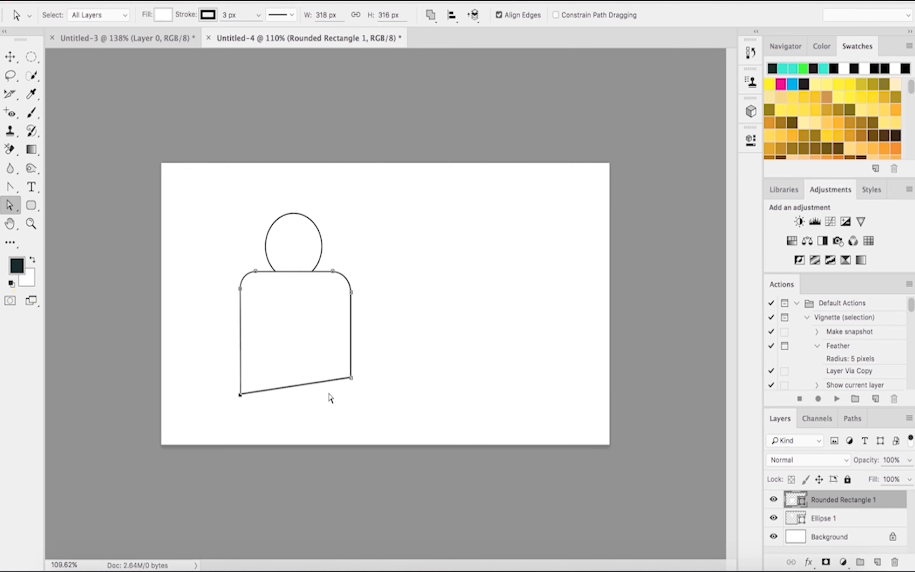
{"action": "left_click_drag", "start_coordinate": [352, 378], "coordinate": [351, 392]}
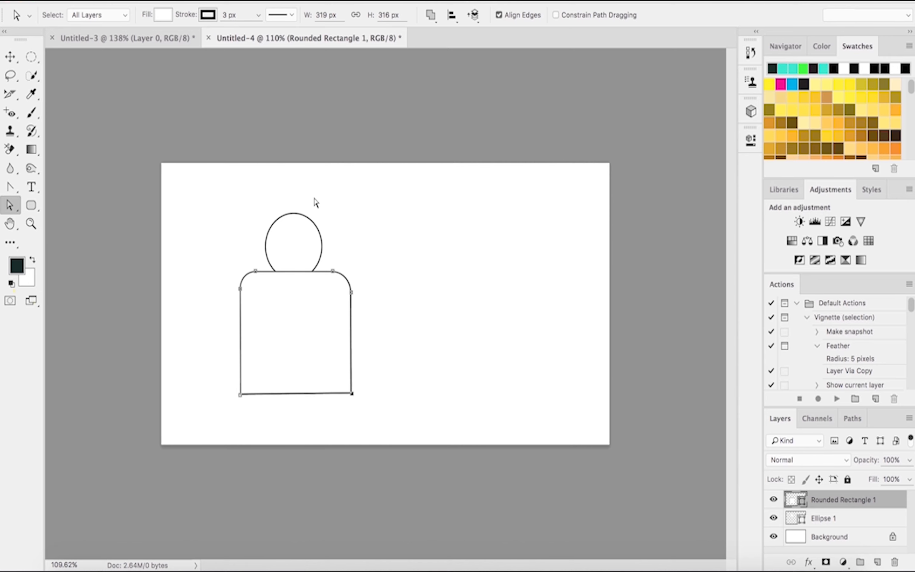
Step: Select the ellipse together with the body shape and apply Combine Shapes
{"action": "left_click", "coordinate": [19, 212]}
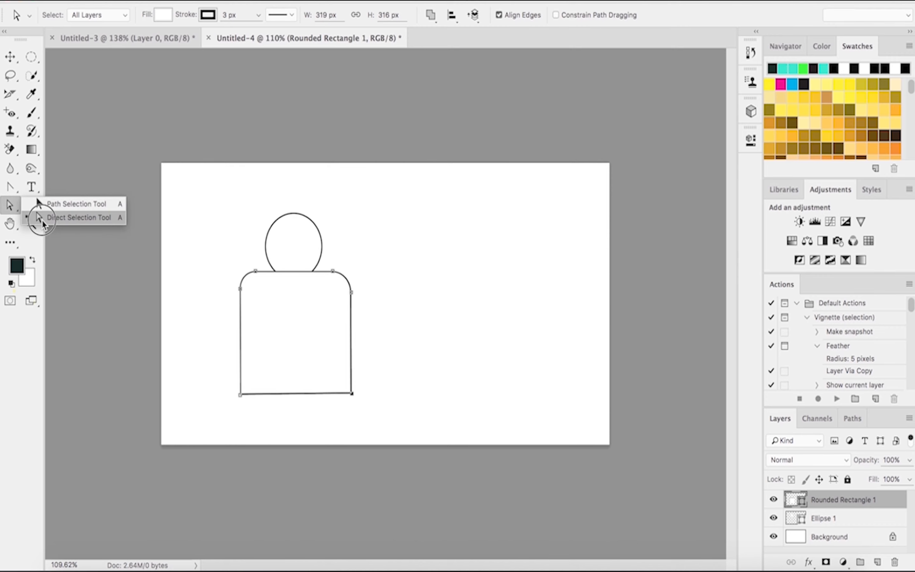
{"action": "left_click", "coordinate": [34, 215]}
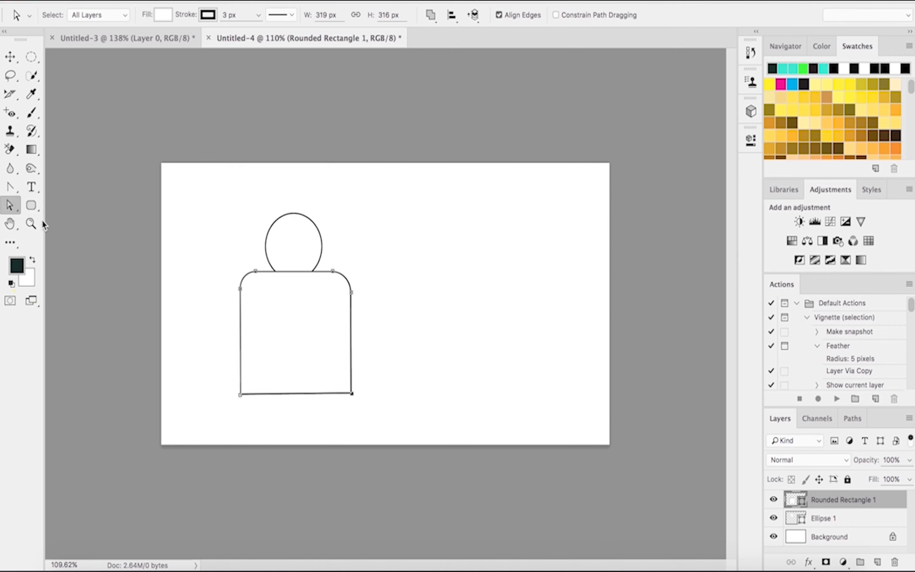
{"action": "left_click", "coordinate": [300, 218], "text": "shift"}
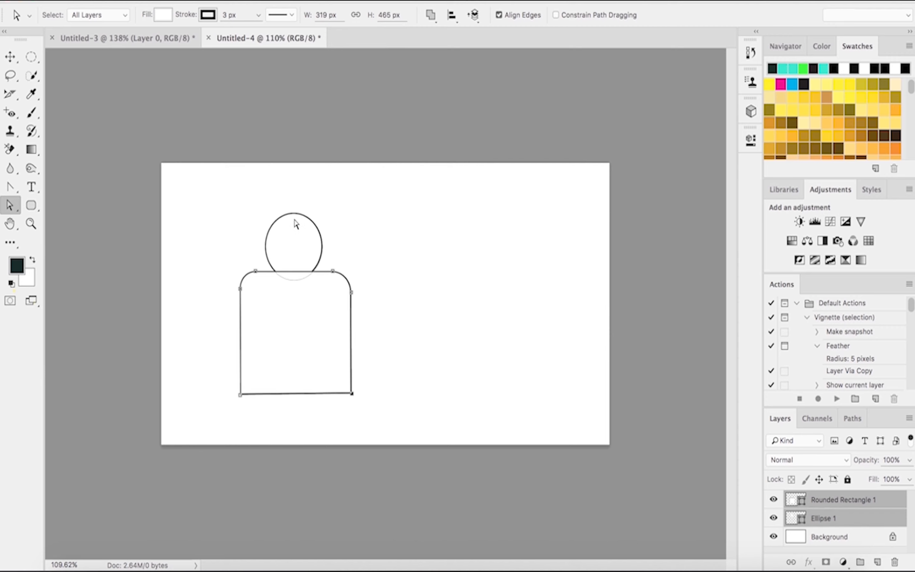
{"action": "left_click", "coordinate": [430, 15]}
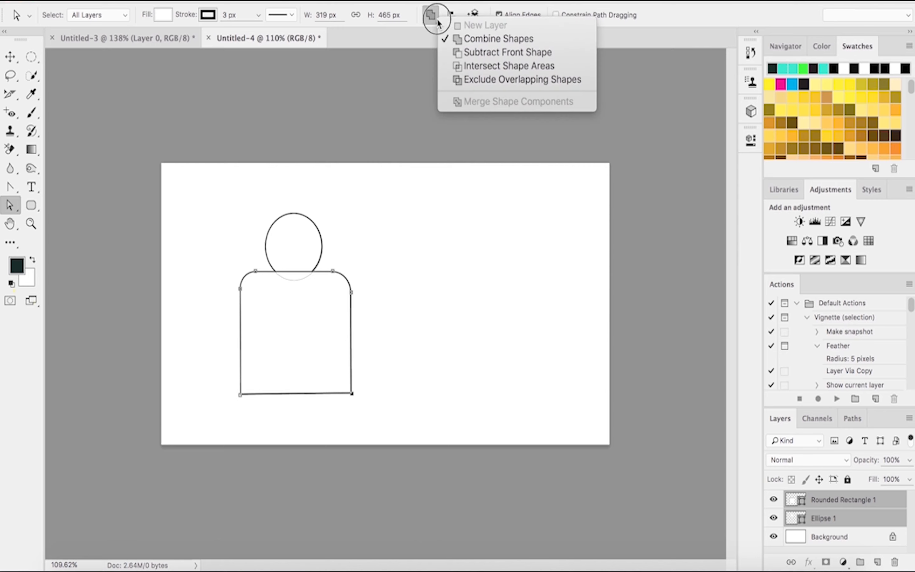
{"action": "left_click", "coordinate": [490, 40]}
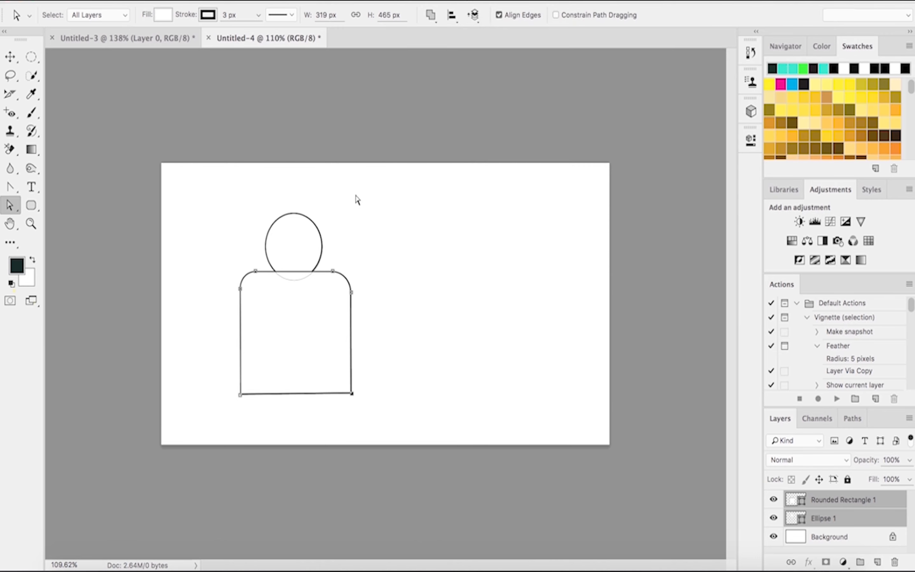
{"action": "left_click", "coordinate": [431, 15]}
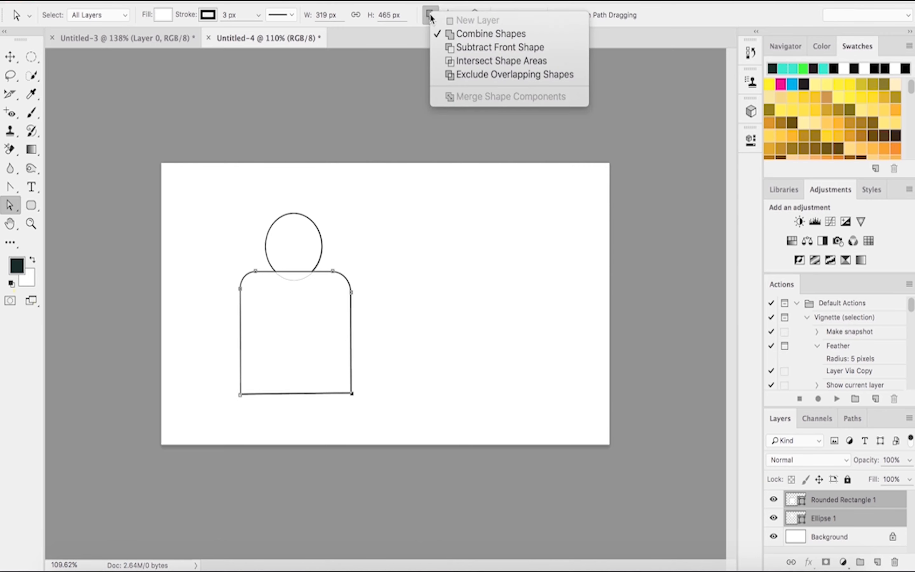
{"action": "left_click", "coordinate": [348, 266]}
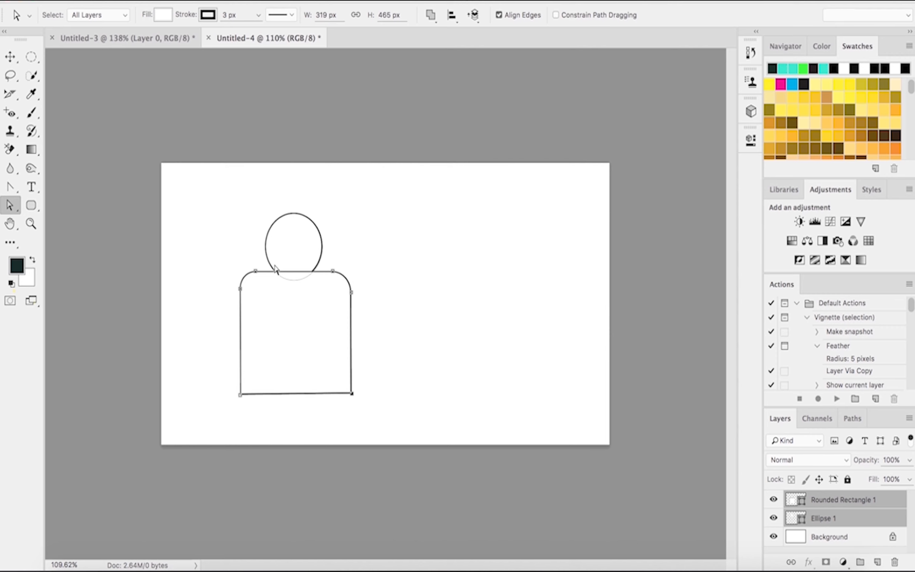
Step: Set the shapes' stroke width to 0 px
{"action": "left_click", "coordinate": [235, 16]}
{"action": "left_click", "coordinate": [259, 14]}
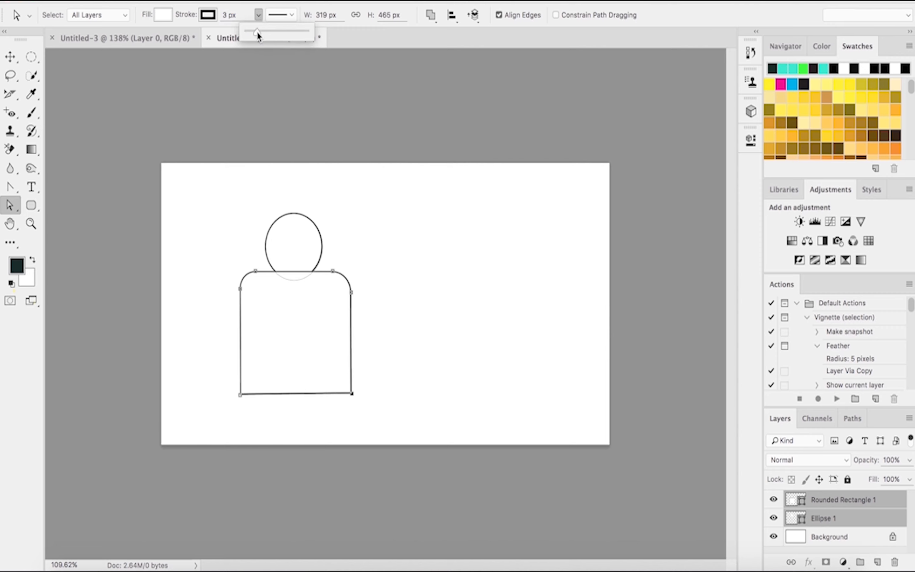
{"action": "left_click_drag", "start_coordinate": [256, 32], "coordinate": [231, 42]}
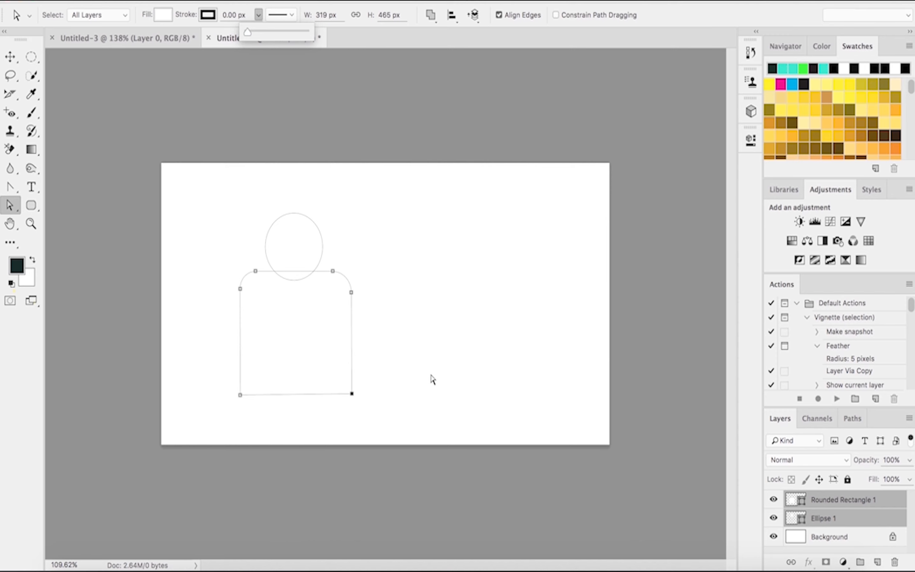
Step: Group the Rounded Rectangle 1 and Ellipse 1 layers into a new group named Group 1
{"action": "right_click", "coordinate": [819, 504]}
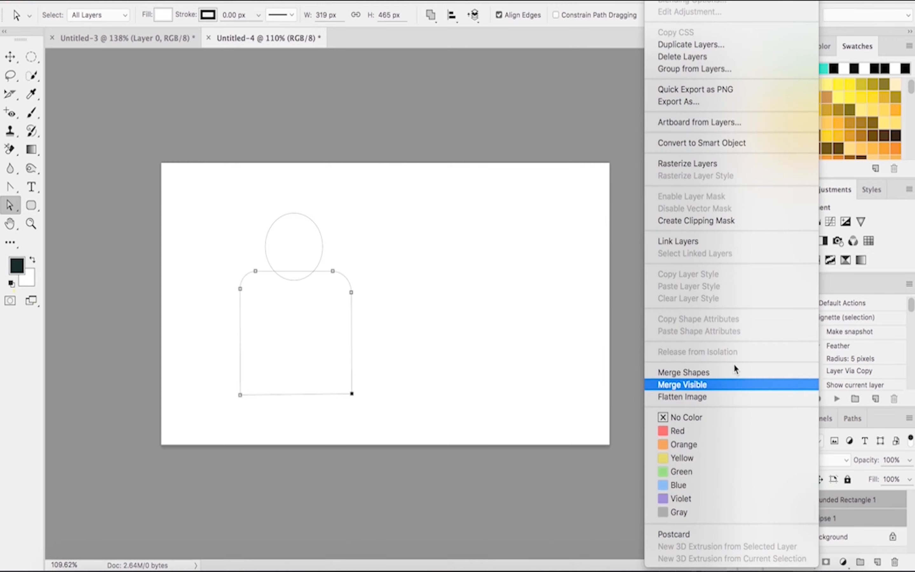
{"action": "left_click", "coordinate": [630, 450]}
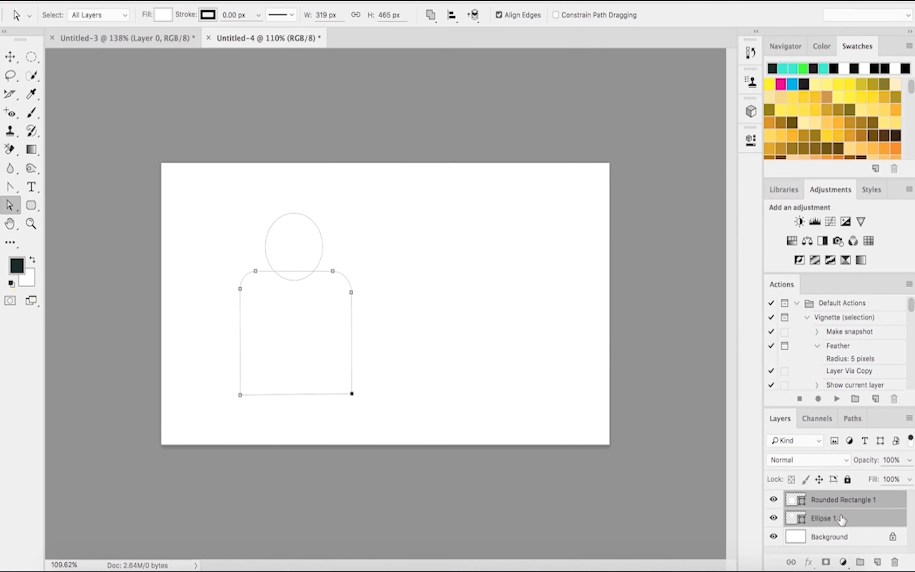
{"action": "right_click", "coordinate": [829, 499]}
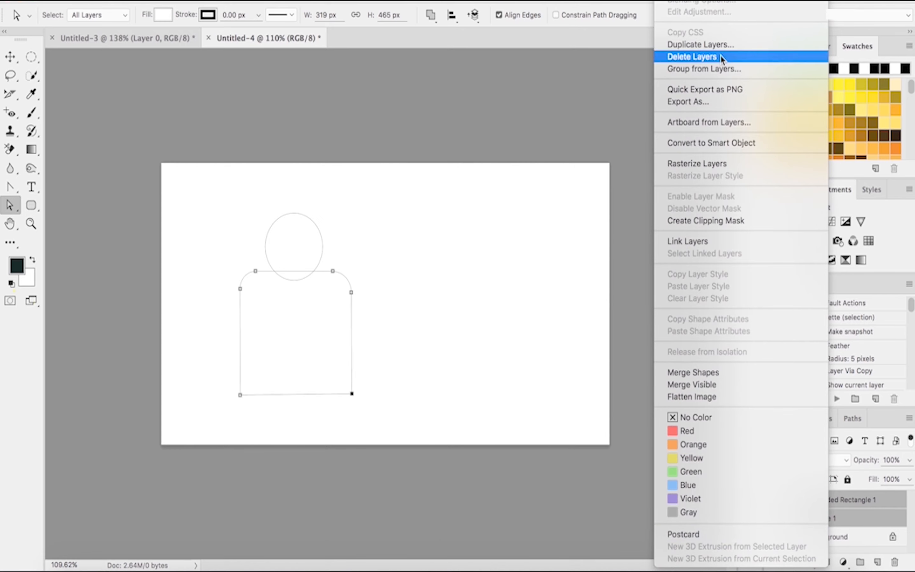
{"action": "left_click", "coordinate": [752, 68]}
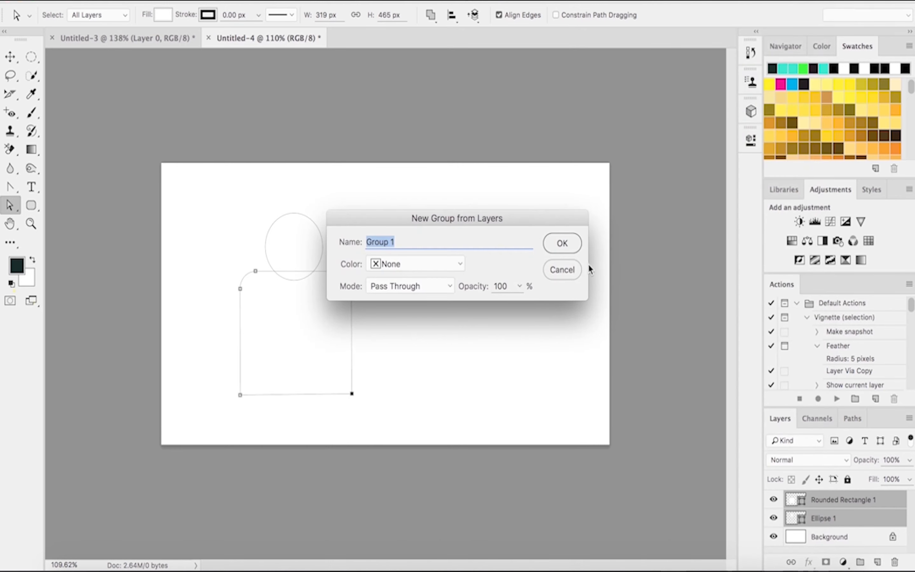
{"action": "left_click", "coordinate": [562, 243]}
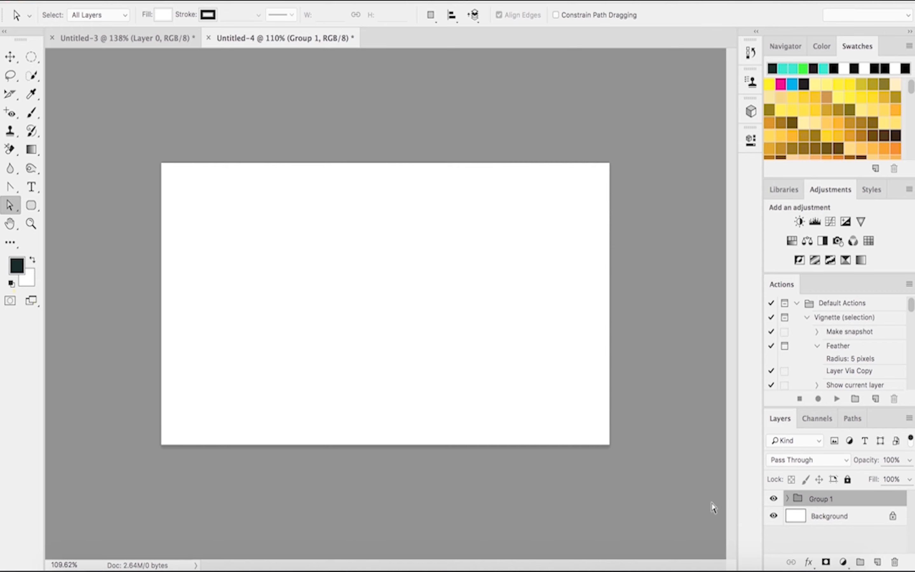
Step: Open Blending Options for Group 1 and add a Stroke effect
{"action": "right_click", "coordinate": [834, 499]}
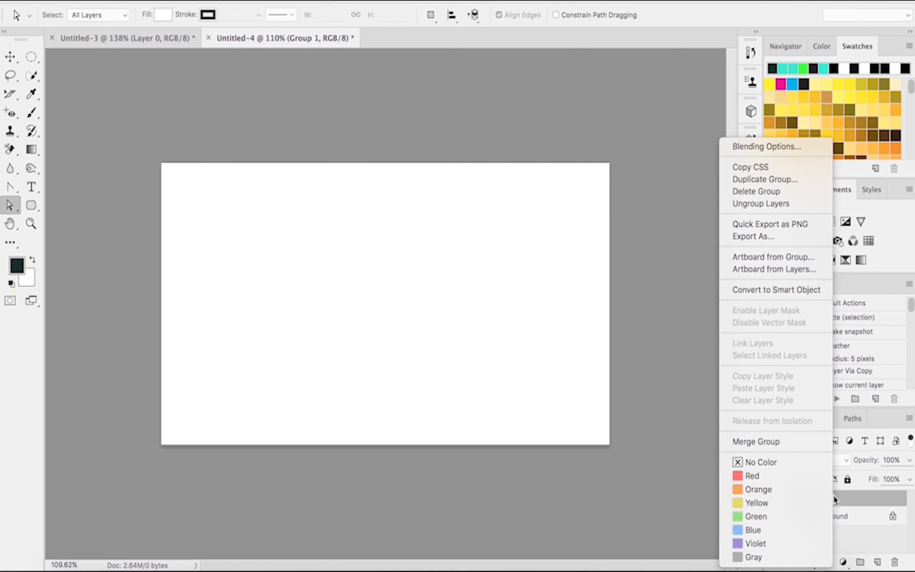
{"action": "left_click", "coordinate": [784, 147]}
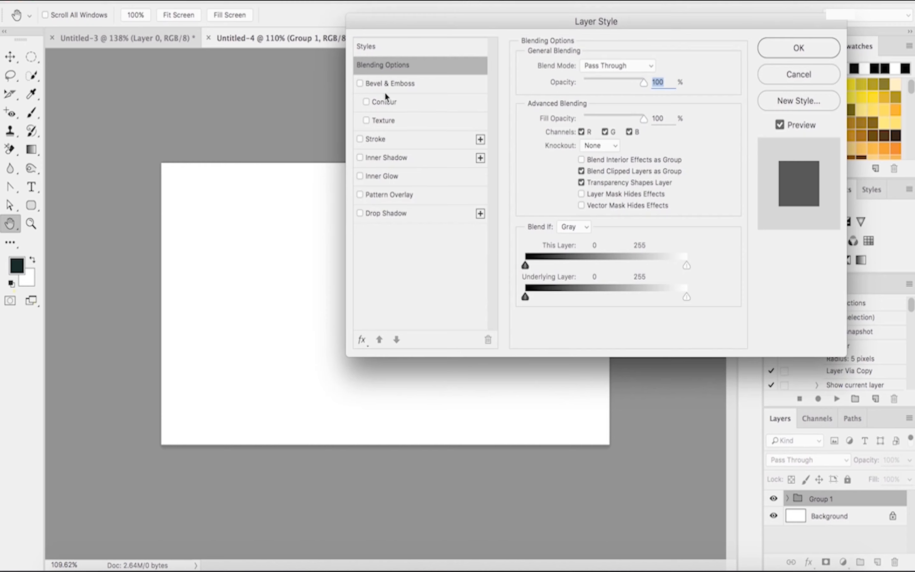
{"action": "left_click", "coordinate": [380, 140]}
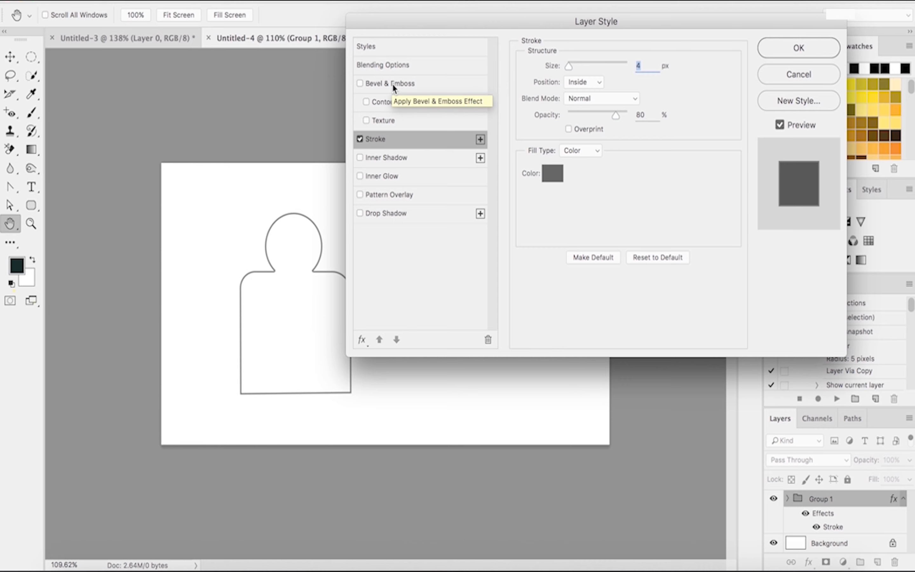
Step: Try several Styles presets on the group, settle on the chrome preset in the first row, and confirm
{"action": "left_click", "coordinate": [376, 46]}
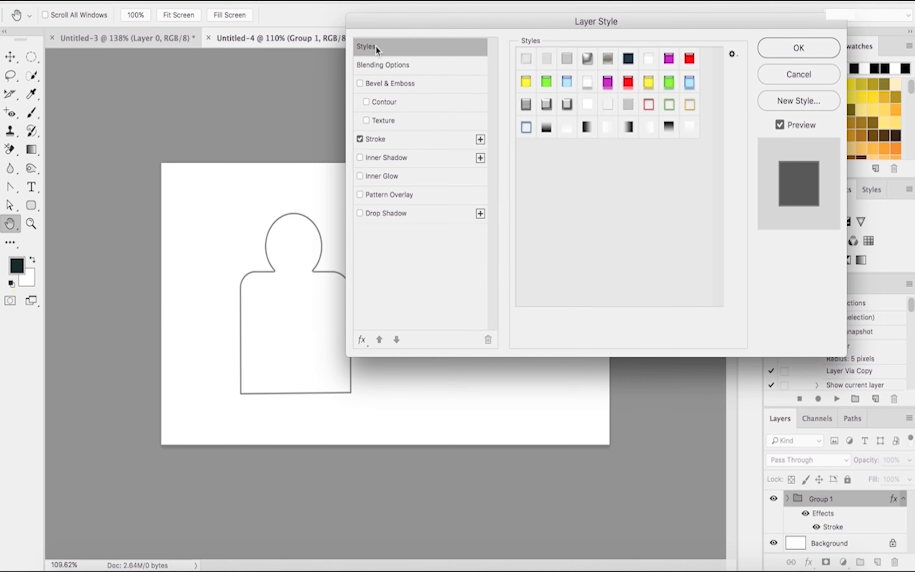
{"action": "left_click", "coordinate": [813, 108]}
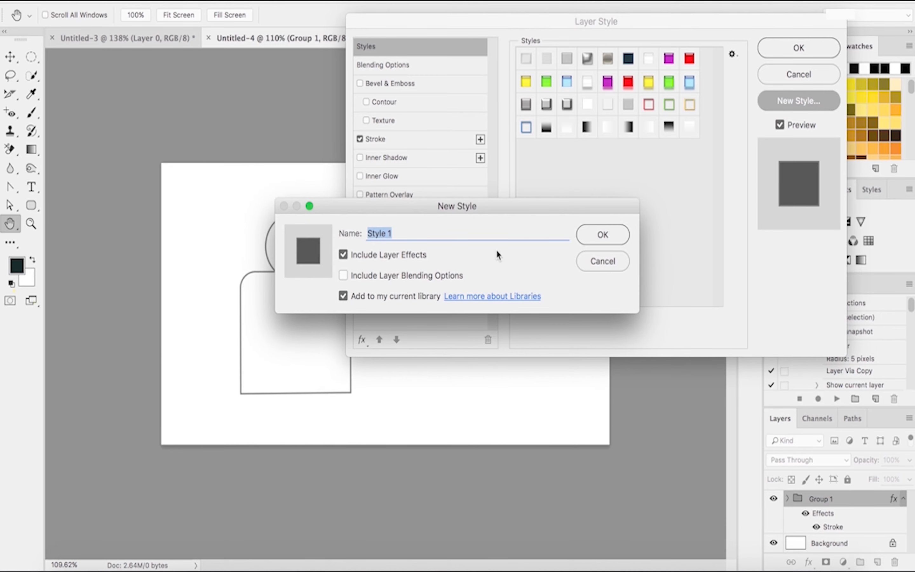
{"action": "left_click", "coordinate": [618, 265]}
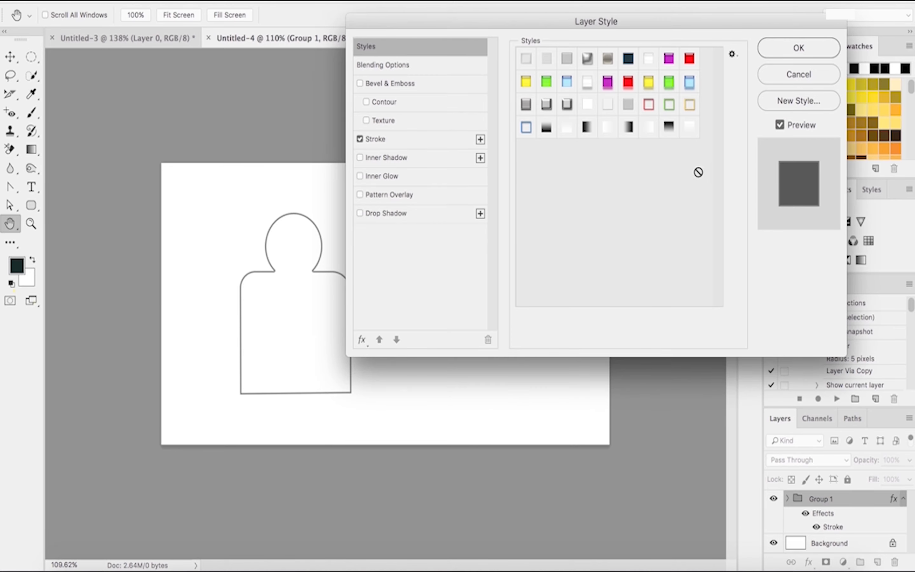
{"action": "left_click", "coordinate": [546, 104]}
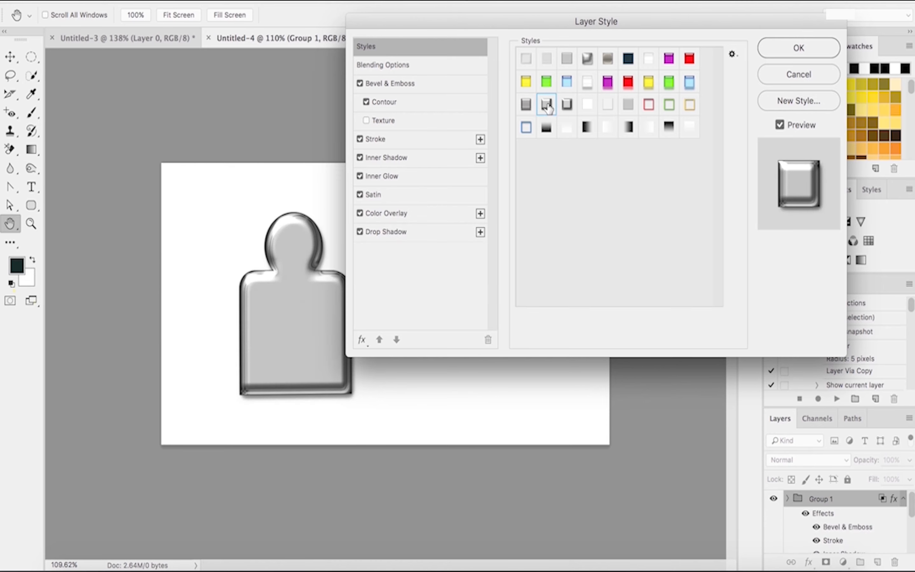
{"action": "left_click", "coordinate": [525, 104]}
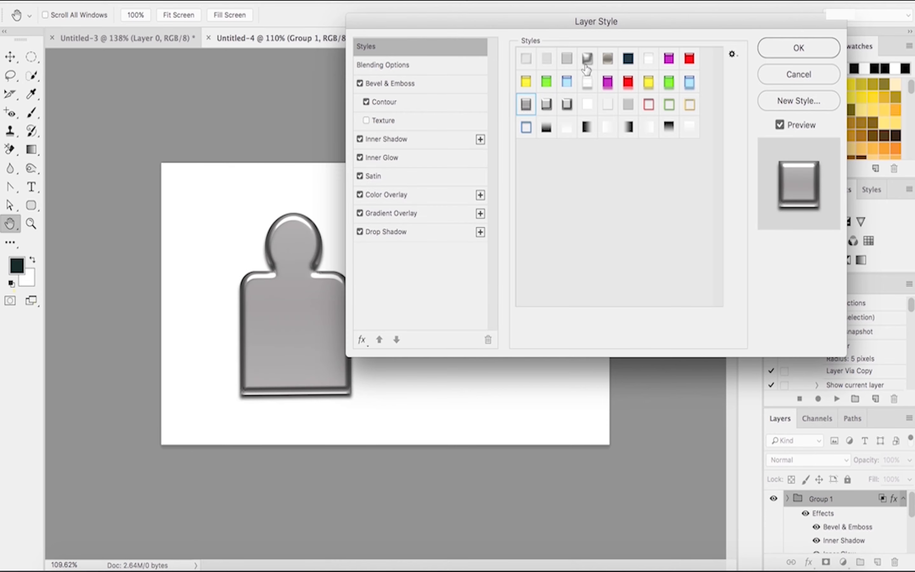
{"action": "left_click", "coordinate": [626, 60]}
{"action": "left_click", "coordinate": [609, 60]}
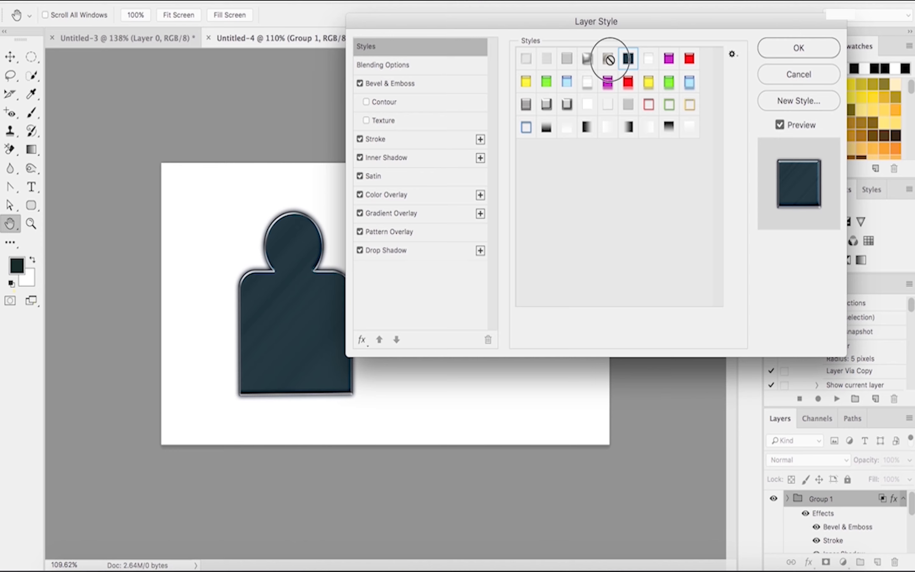
{"action": "left_click", "coordinate": [587, 60]}
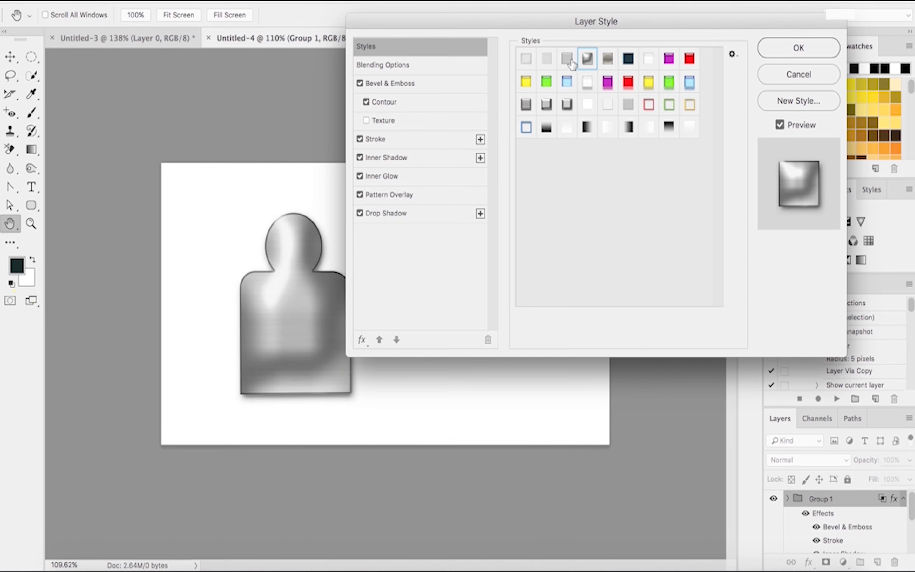
{"action": "left_click", "coordinate": [569, 62]}
{"action": "left_click", "coordinate": [586, 60]}
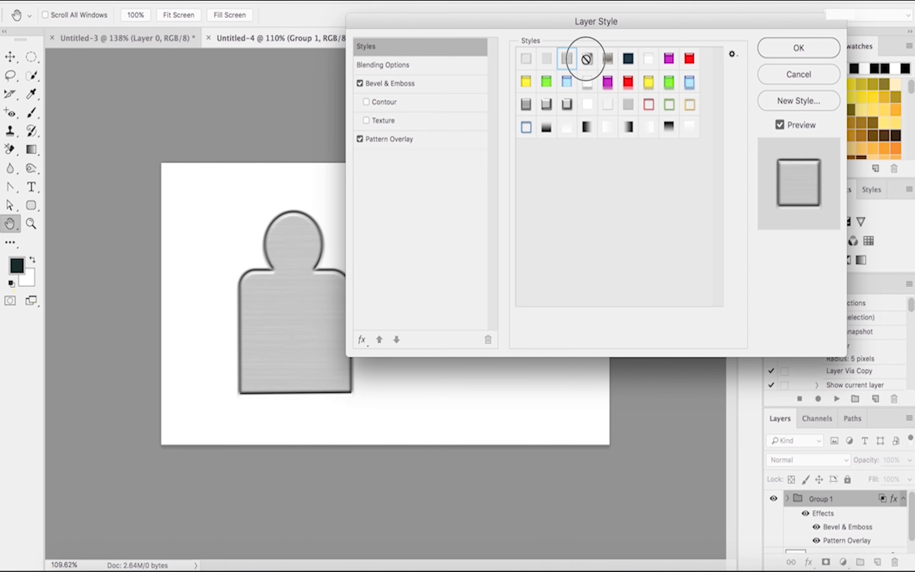
{"action": "left_click", "coordinate": [573, 62]}
{"action": "left_click", "coordinate": [584, 63]}
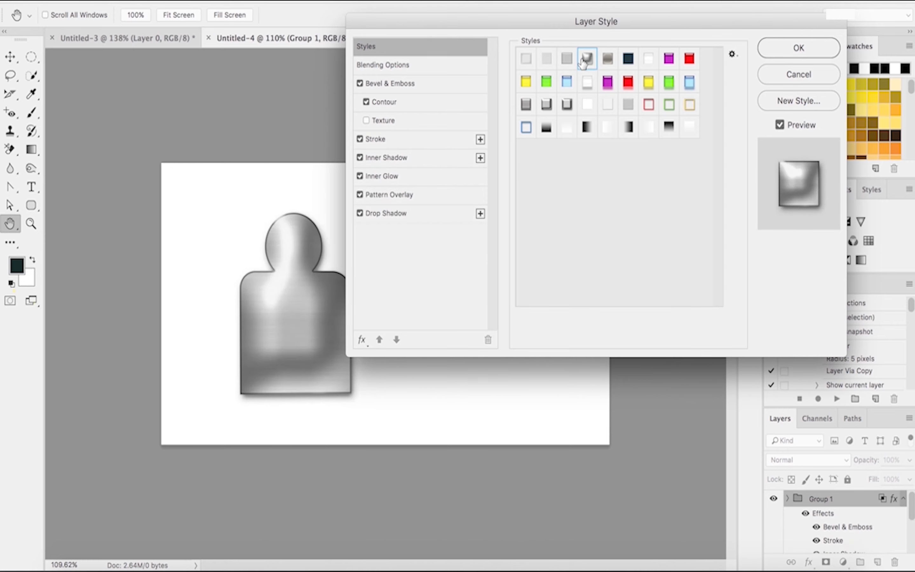
{"action": "left_click", "coordinate": [772, 46]}
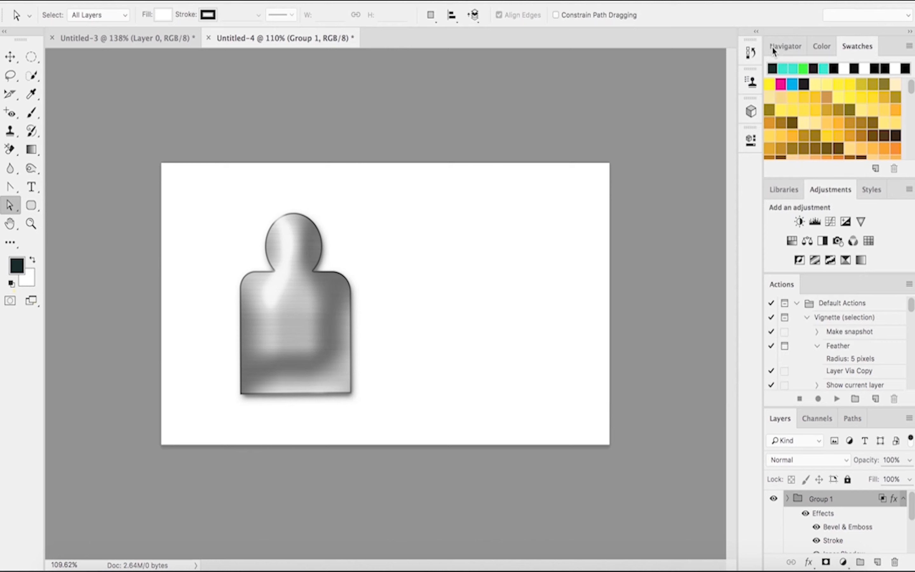
Step: Select Group 1 with the Move tool and move the icon down and to the left on the canvas
{"action": "left_click", "coordinate": [314, 244]}
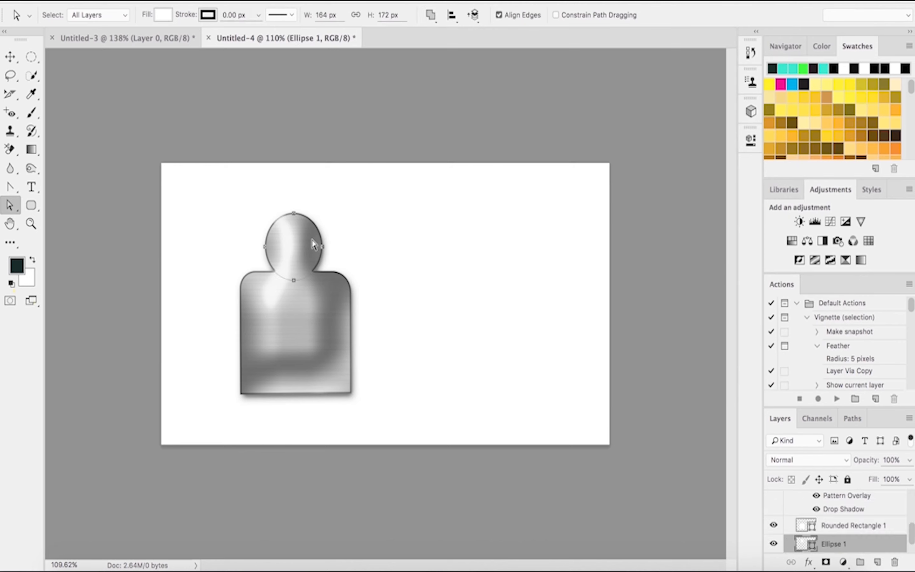
{"action": "left_click", "coordinate": [11, 58]}
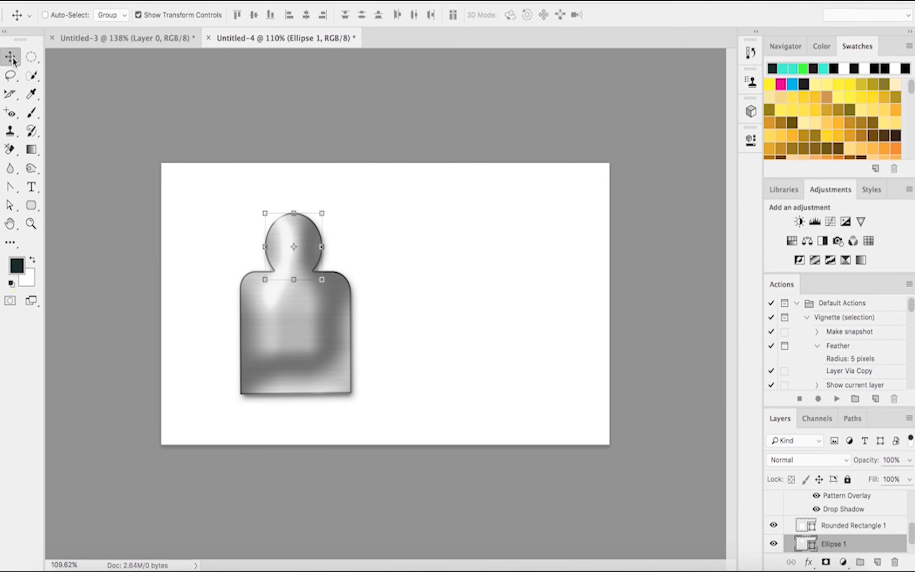
{"action": "scroll", "coordinate": [837, 525], "scroll_direction": "up", "scroll_amount": 5}
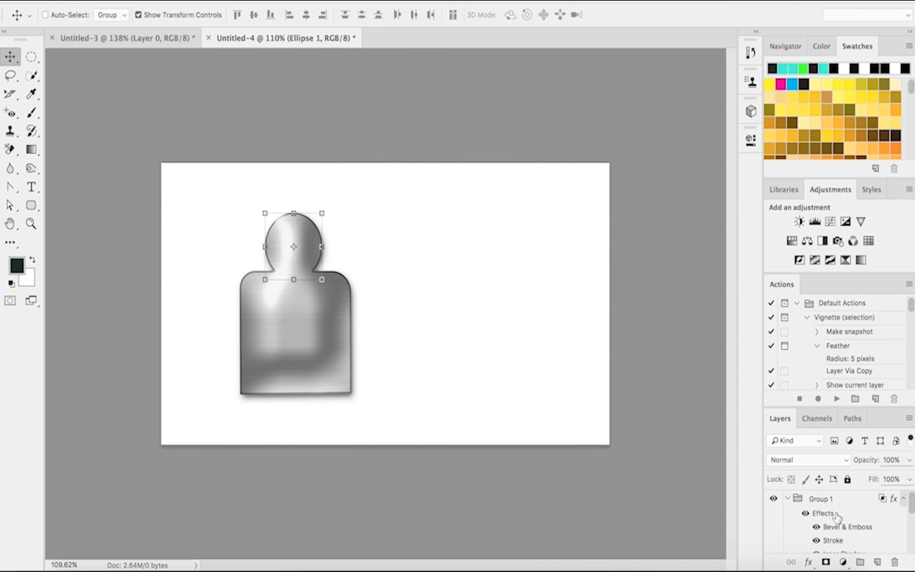
{"action": "left_click", "coordinate": [830, 497]}
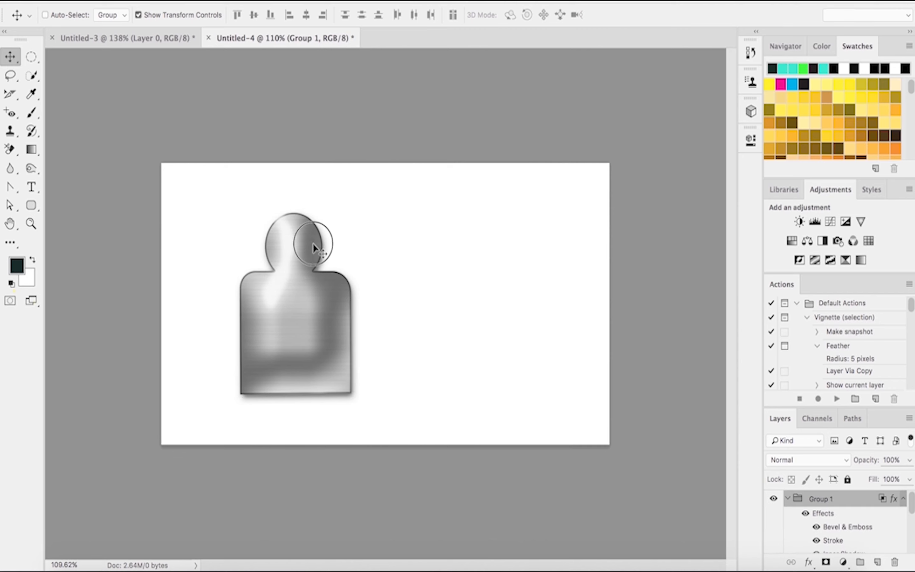
{"action": "left_click_drag", "start_coordinate": [313, 244], "coordinate": [260, 278]}
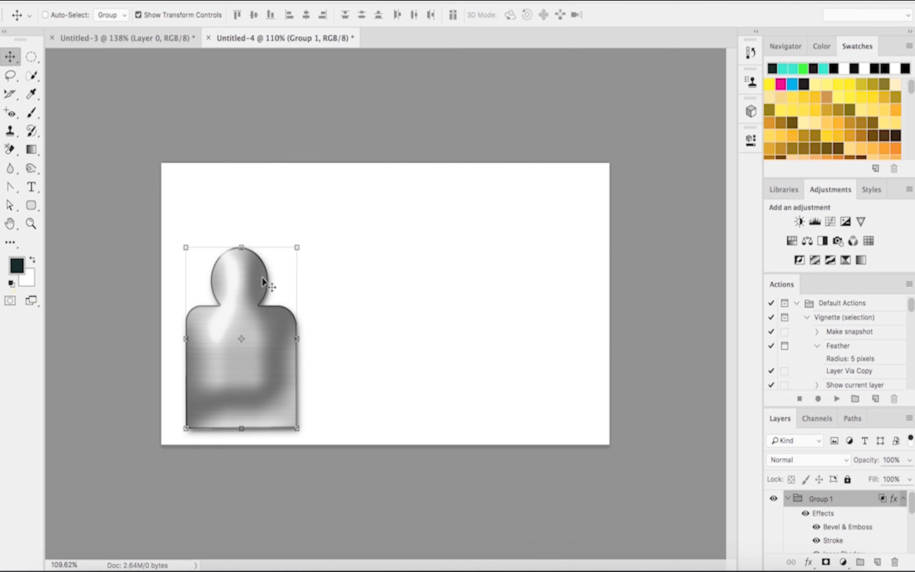
Step: Scale the group down to about 92% width and 90% height and commit the transform
{"action": "left_click", "coordinate": [298, 250]}
{"action": "mouse_move", "coordinate": [299, 250]}
{"action": "left_mouse_down"}
{"action": "mouse_move", "coordinate": [288, 264]}
{"action": "mouse_move", "coordinate": [307, 273]}
{"action": "mouse_move", "coordinate": [284, 246]}
{"action": "mouse_move", "coordinate": [266, 244]}
{"action": "mouse_move", "coordinate": [292, 262]}
{"action": "left_mouse_up"}
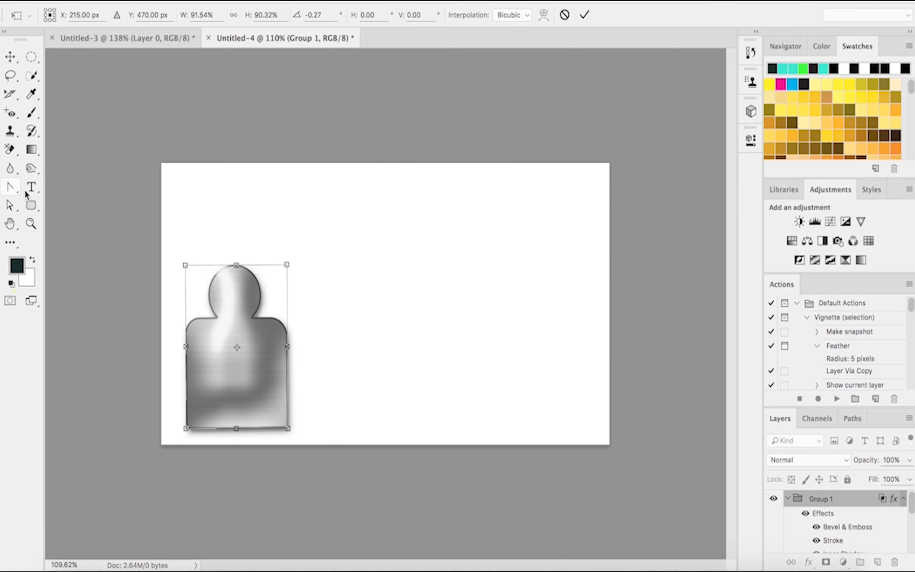
{"action": "left_click", "coordinate": [10, 191]}
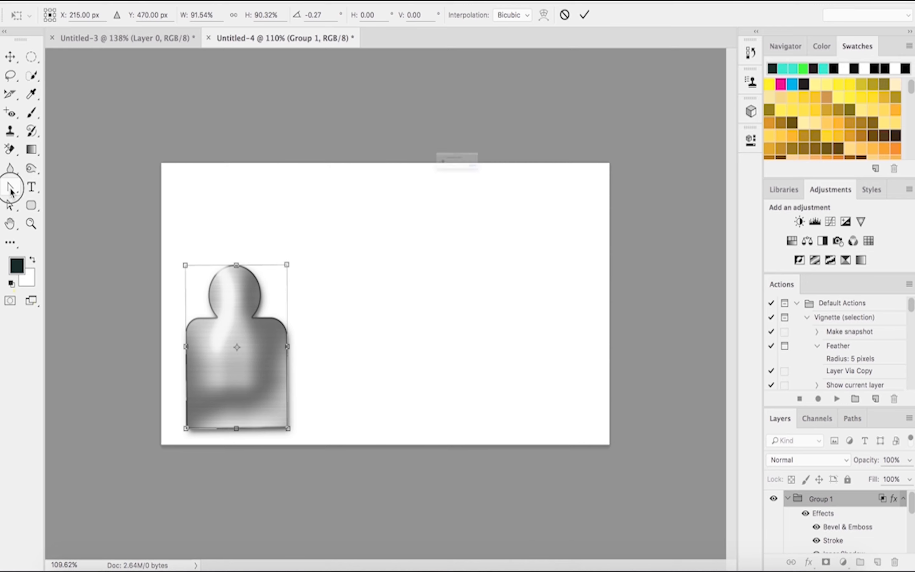
{"action": "left_click", "coordinate": [585, 196]}
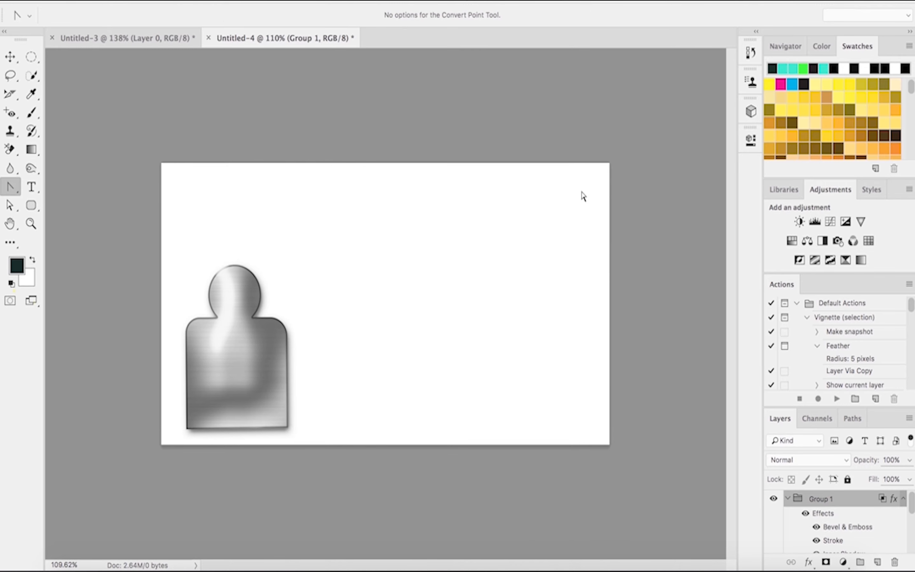
Step: Unlock the Background layer into Layer 0 and hide it for a transparent background
{"action": "scroll", "coordinate": [871, 519], "scroll_direction": "down", "scroll_amount": 3}
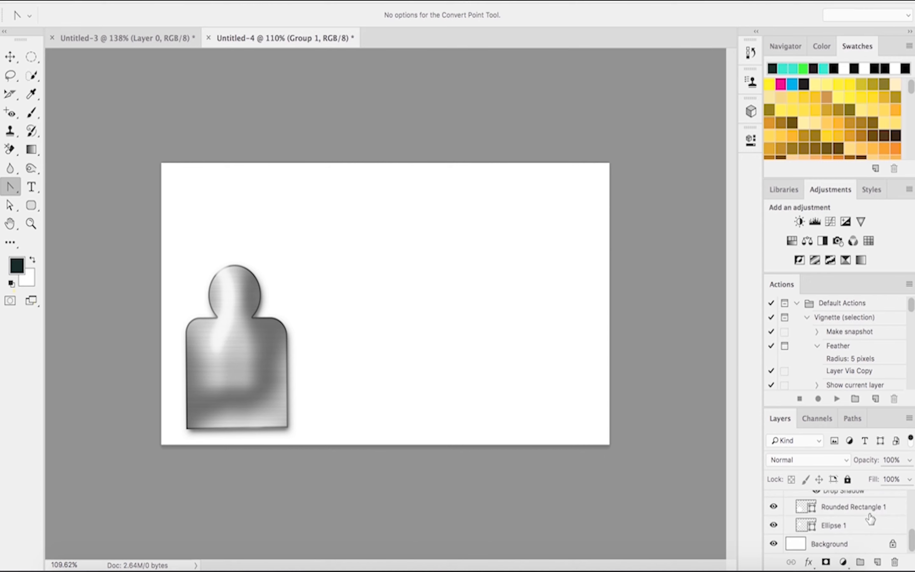
{"action": "left_click", "coordinate": [893, 544]}
{"action": "left_click", "coordinate": [774, 545]}
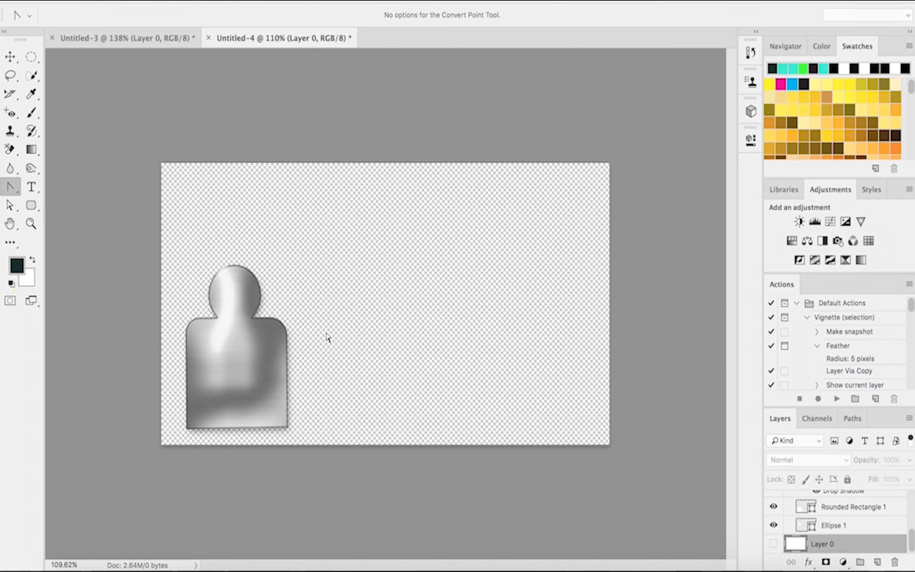
Step: Switch to the Move tool and open the File menu
{"action": "left_click", "coordinate": [11, 57]}
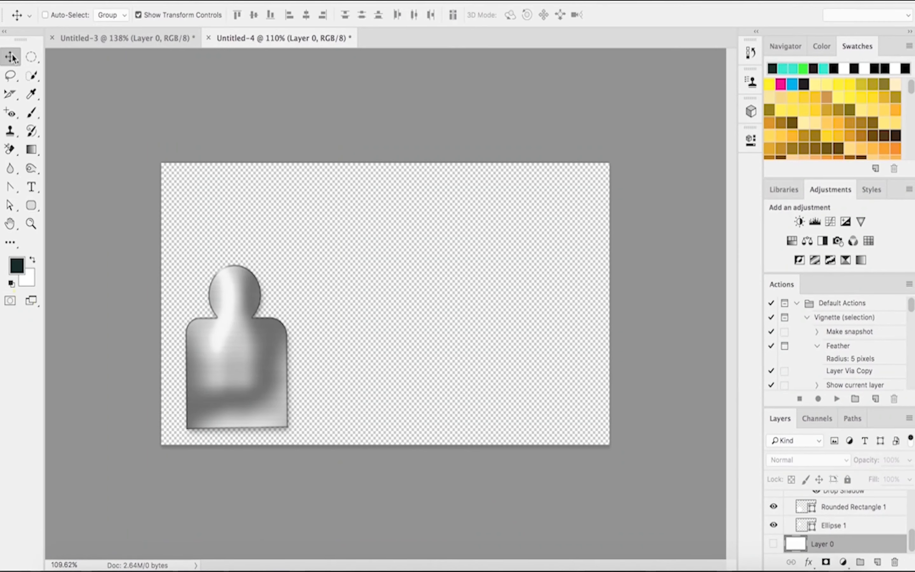
{"action": "left_click_drag", "start_coordinate": [235, 320], "coordinate": [333, 268]}
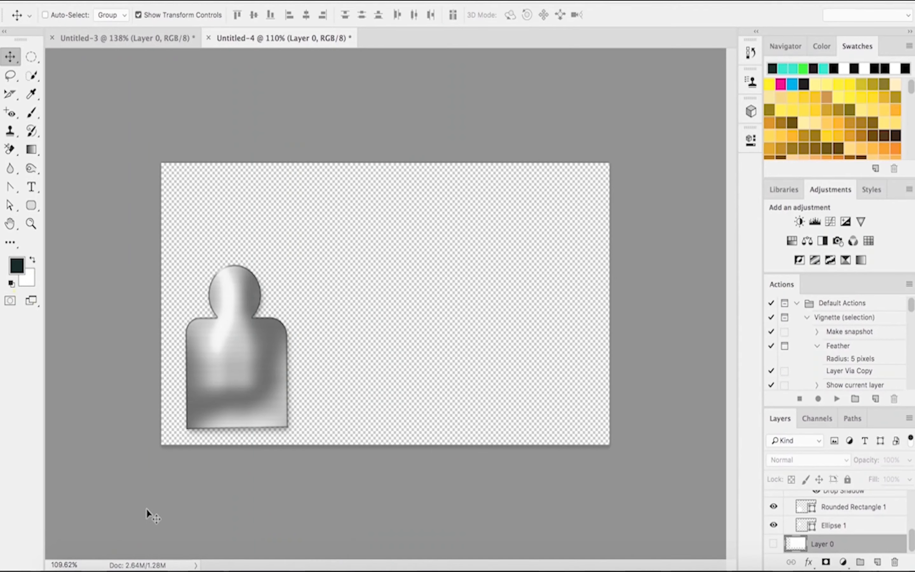
{"action": "left_click", "coordinate": [115, 1]}
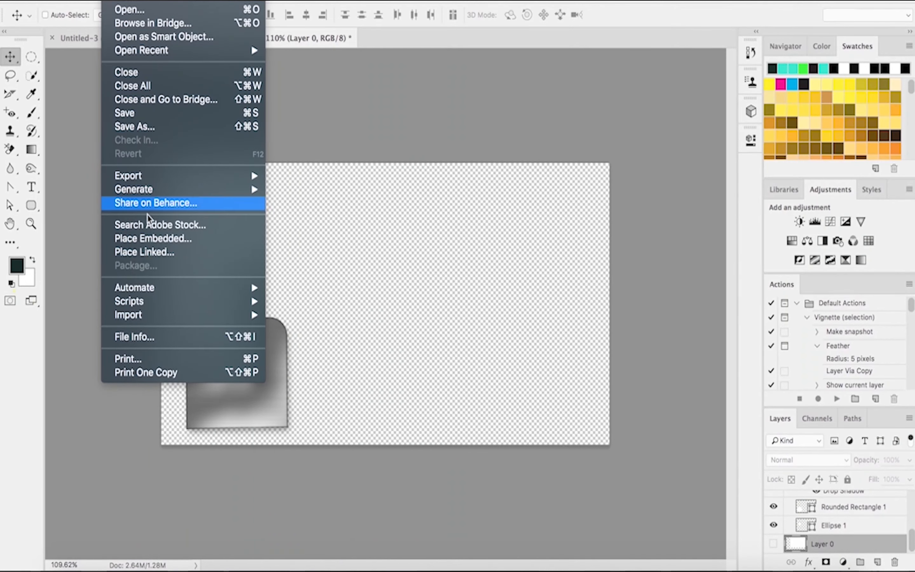
{"action": "mouse_move", "coordinate": [146, 177]}
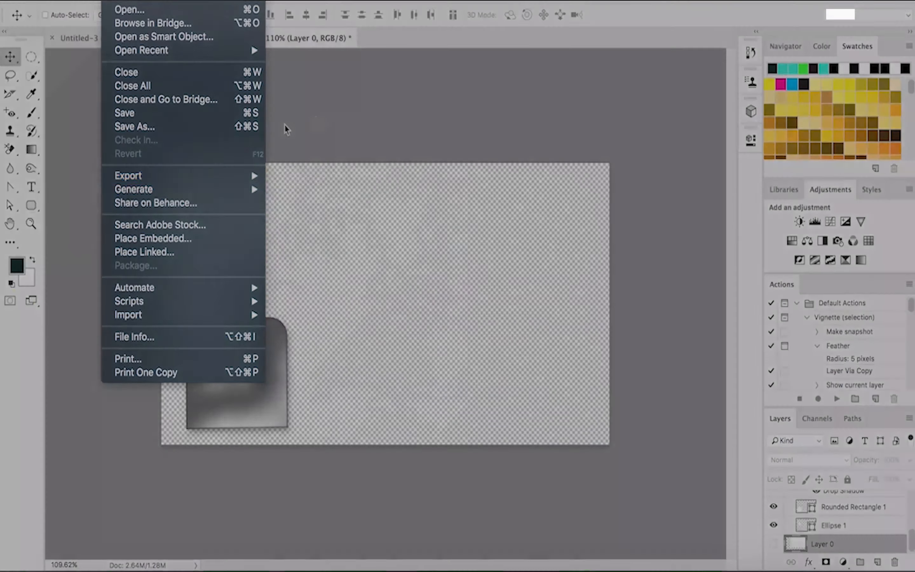